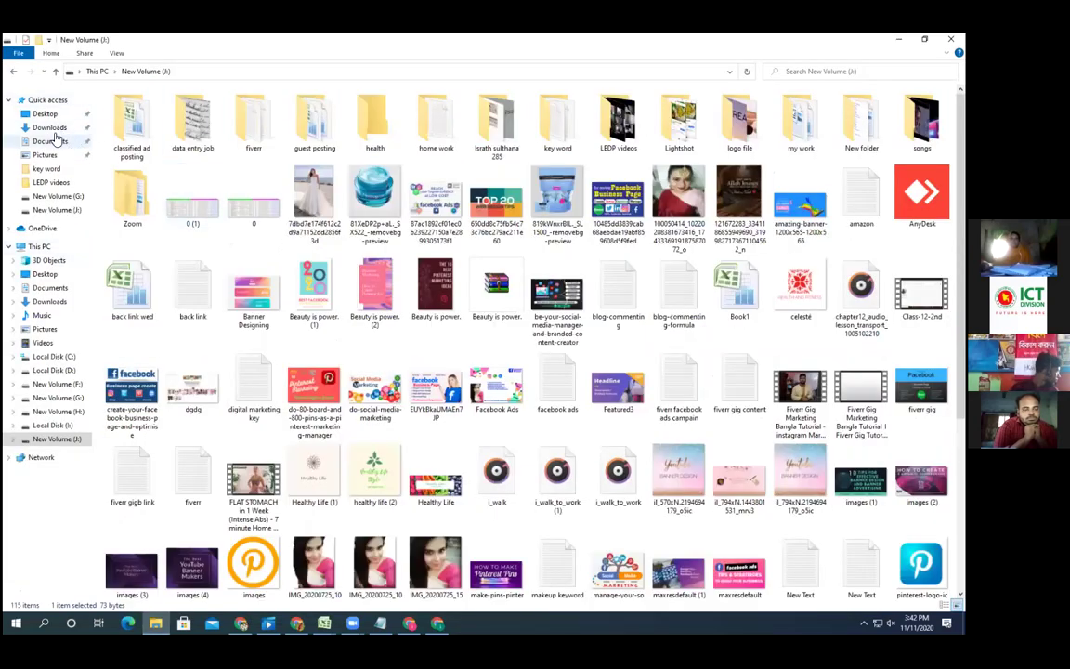
- Rename the salad bowl image among today's files in the Downloads folder as "healthy food"
{"action": "left_click", "coordinate": [54, 130]}
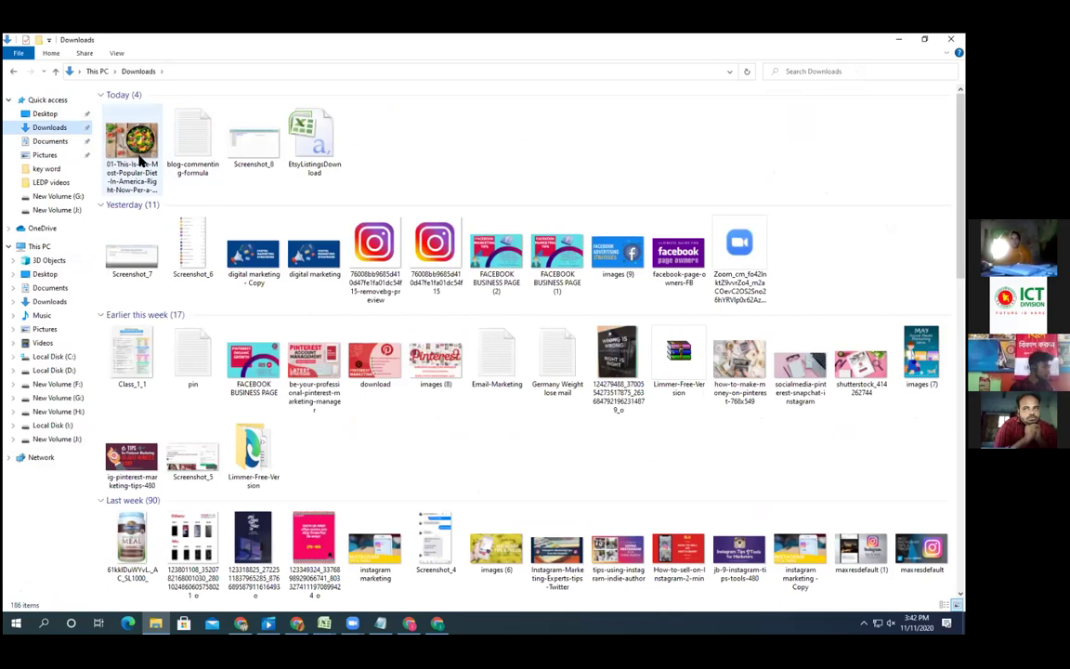
{"action": "left_click", "coordinate": [137, 153]}
{"action": "right_click", "coordinate": [148, 154]}
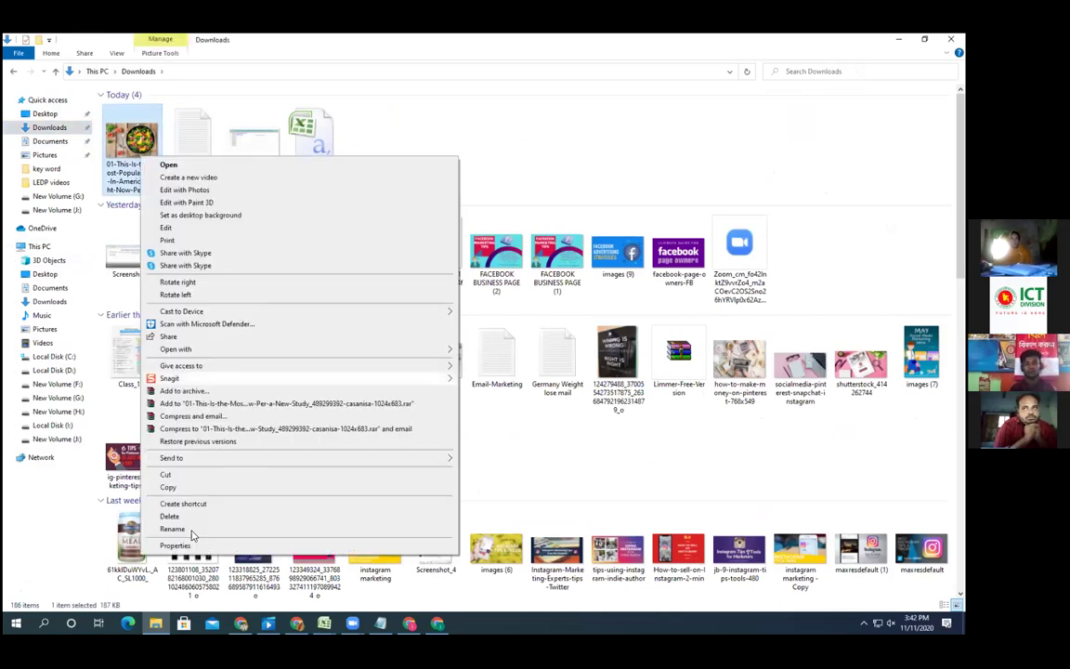
{"action": "left_click", "coordinate": [181, 528]}
{"action": "key", "text": "BackSpace"}
{"action": "type", "text": "hea"}
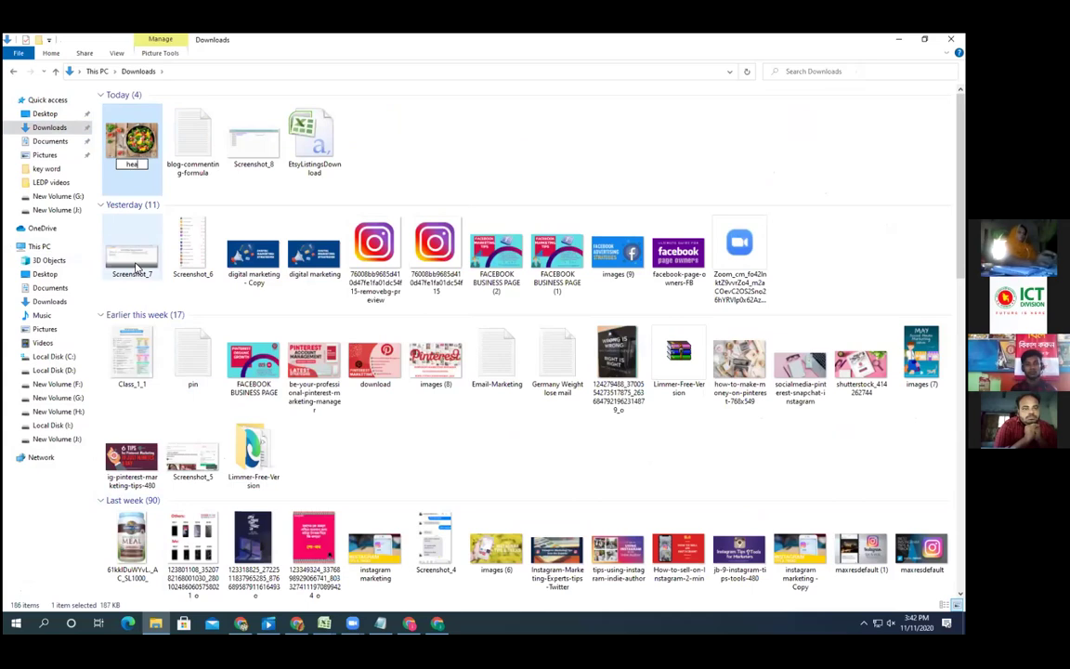
{"action": "type", "text": "lthy"}
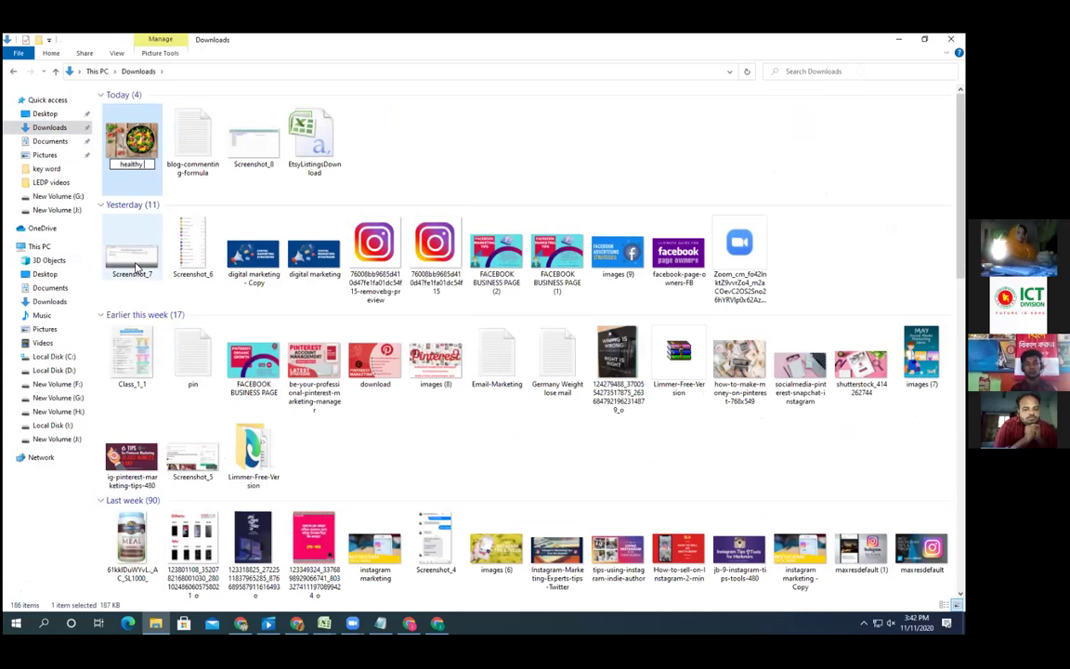
{"action": "type", "text": " food"}
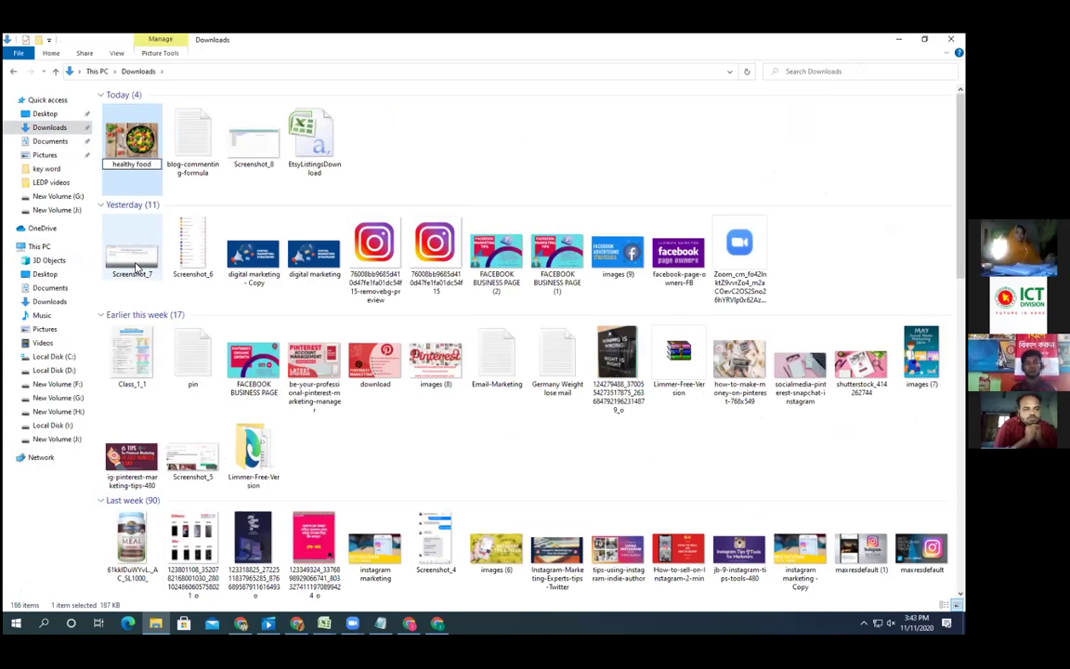
{"action": "key", "text": "Return"}
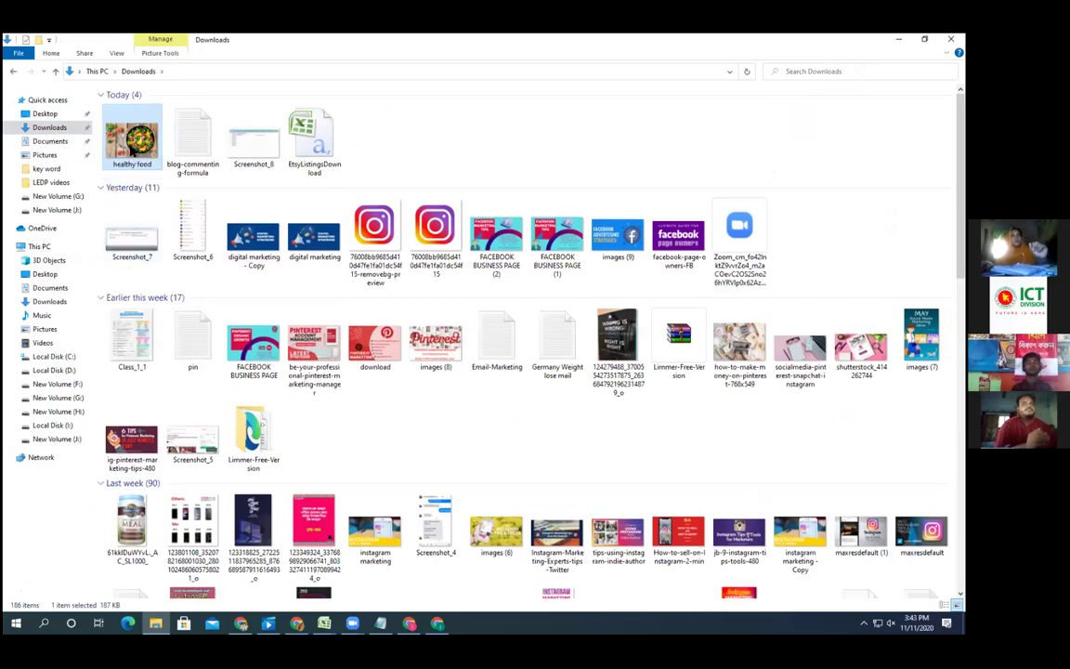
- Open the properties of the healthy food image and review its detailed metadata
{"action": "right_click", "coordinate": [140, 147]}
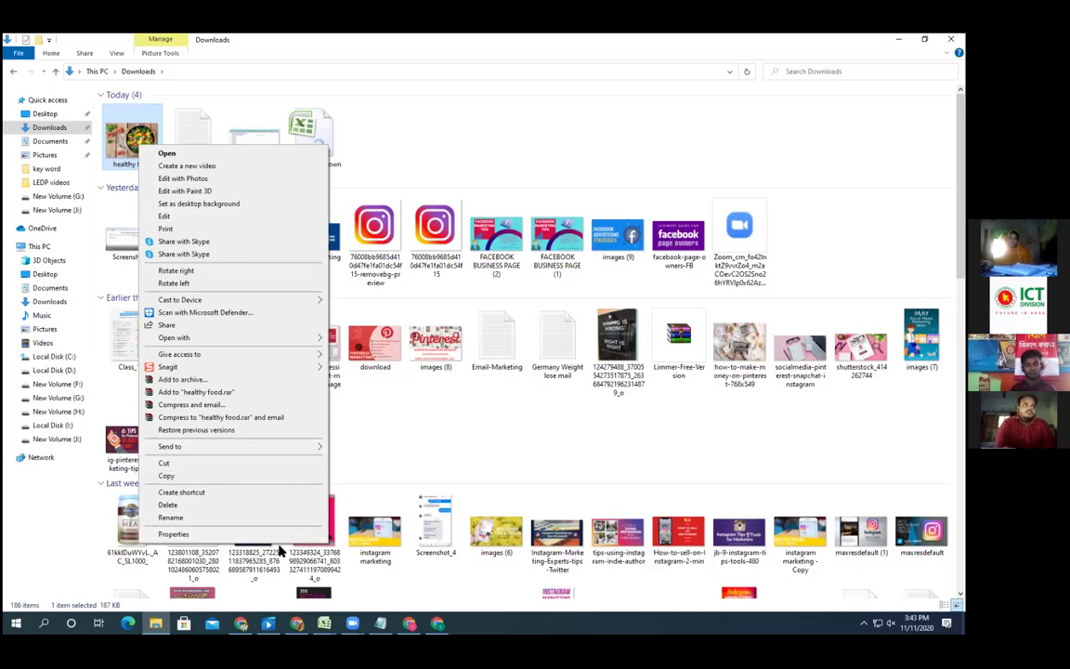
{"action": "left_click", "coordinate": [216, 536]}
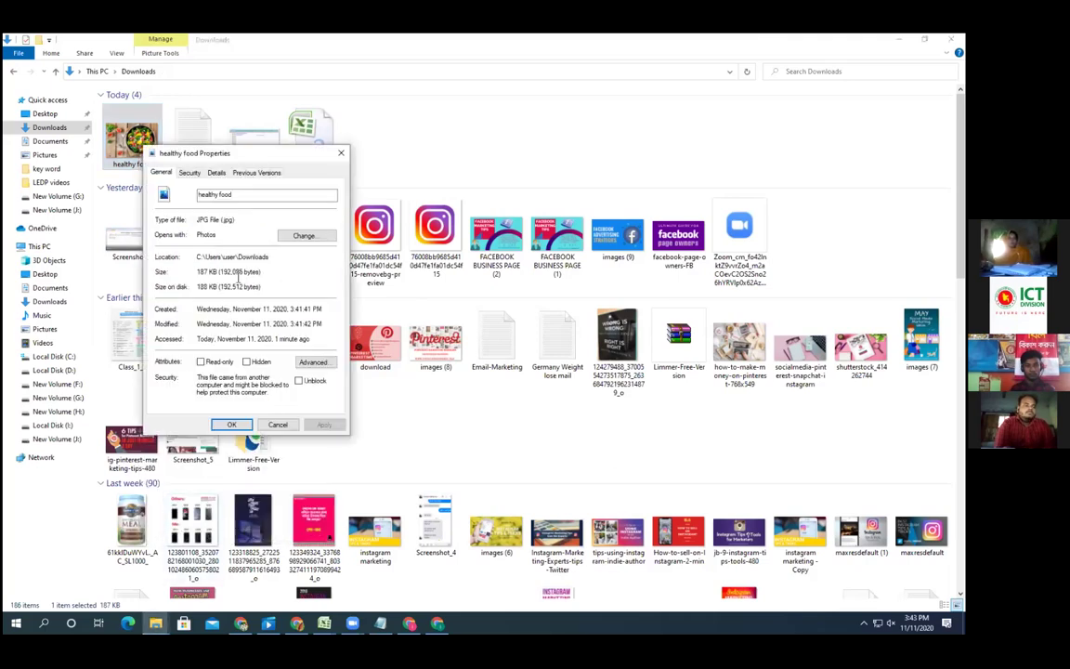
{"action": "left_click", "coordinate": [215, 173]}
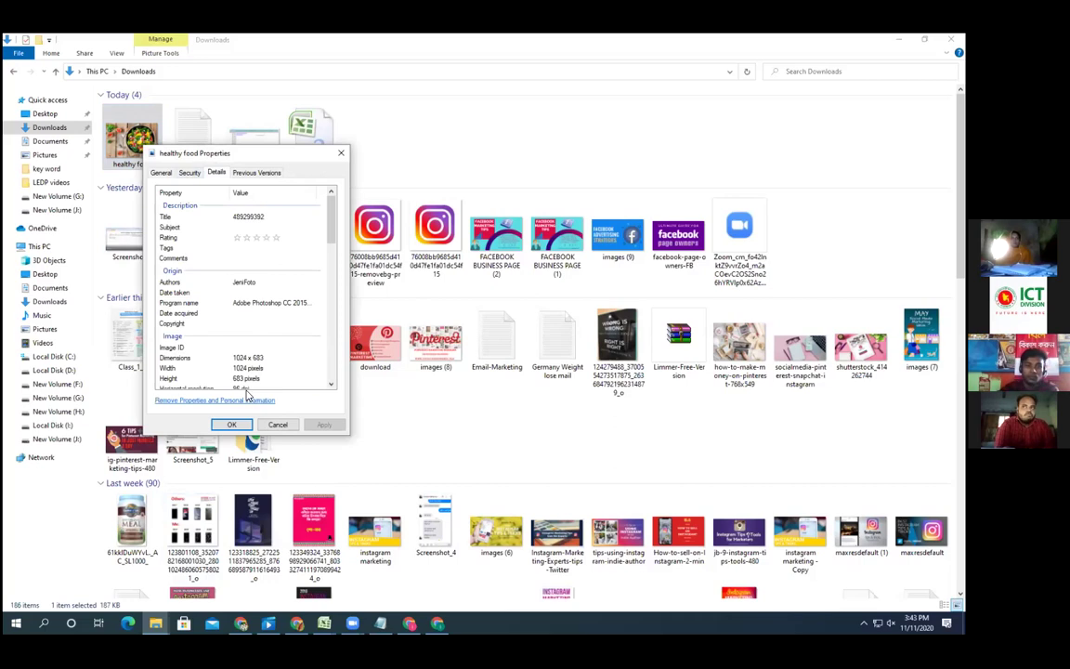
{"action": "scroll", "coordinate": [281, 304], "scroll_direction": "down", "scroll_amount": 1}
{"action": "scroll", "coordinate": [283, 307], "scroll_direction": "up", "scroll_amount": 1}
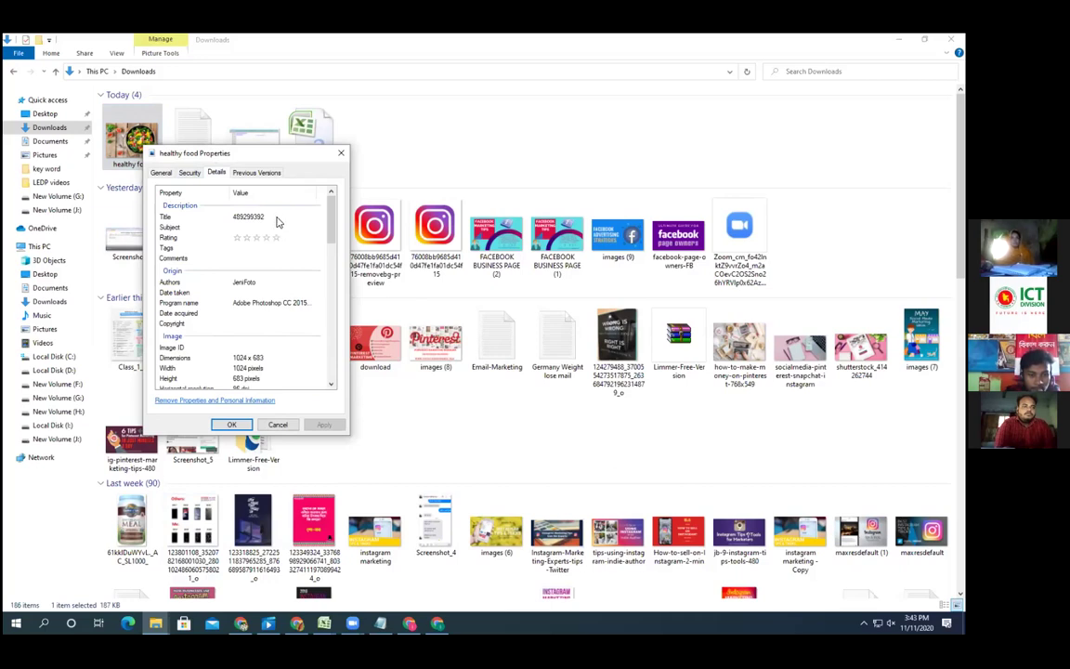
{"action": "left_click_drag", "start_coordinate": [323, 148], "coordinate": [380, 129]}
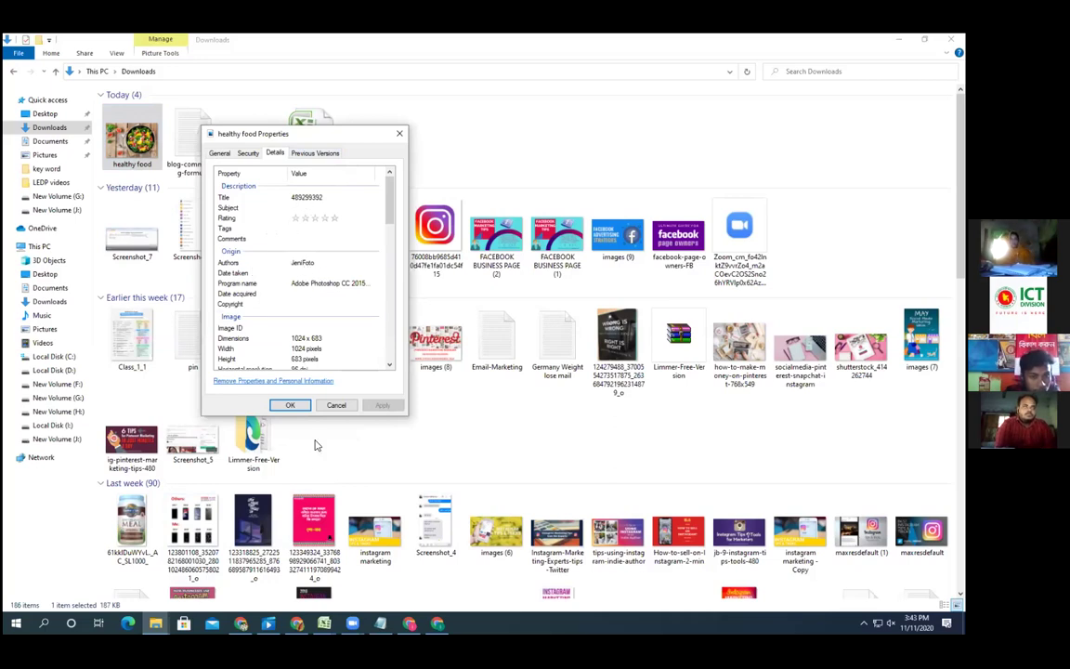
{"action": "scroll", "coordinate": [292, 311], "scroll_direction": "down", "scroll_amount": 1}
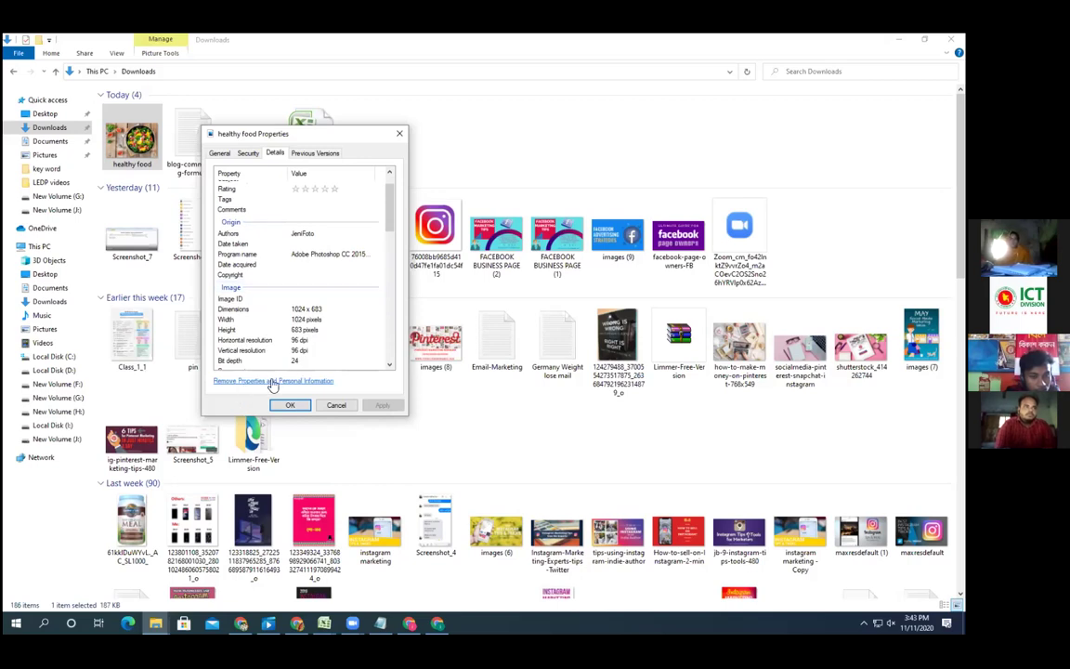
{"action": "left_click", "coordinate": [280, 381]}
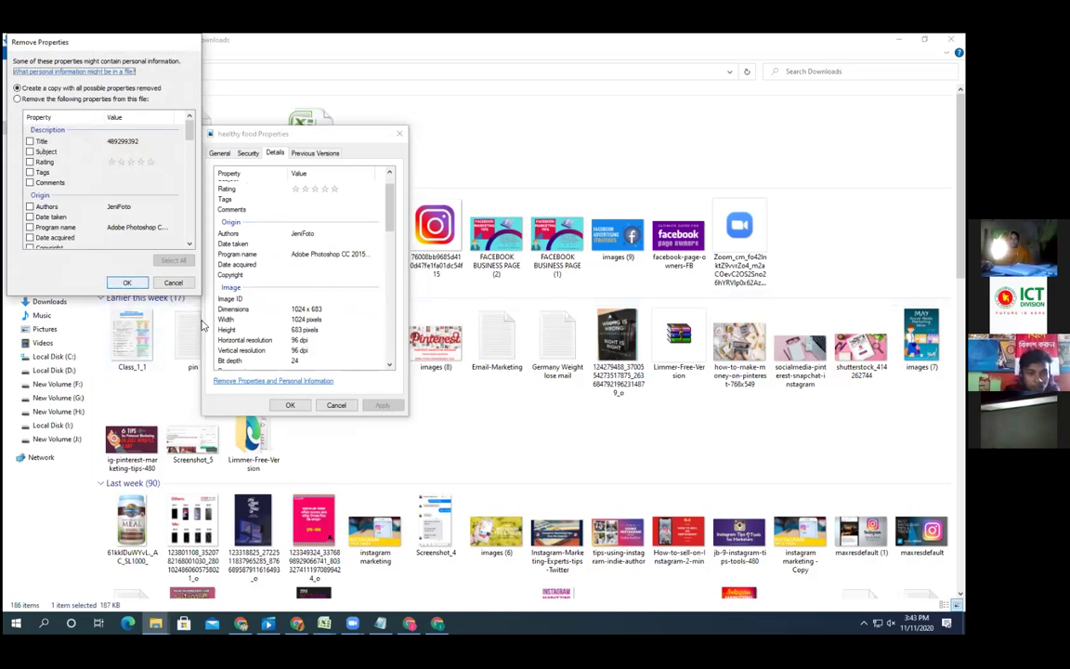
{"action": "left_click_drag", "start_coordinate": [112, 37], "coordinate": [433, 52]}
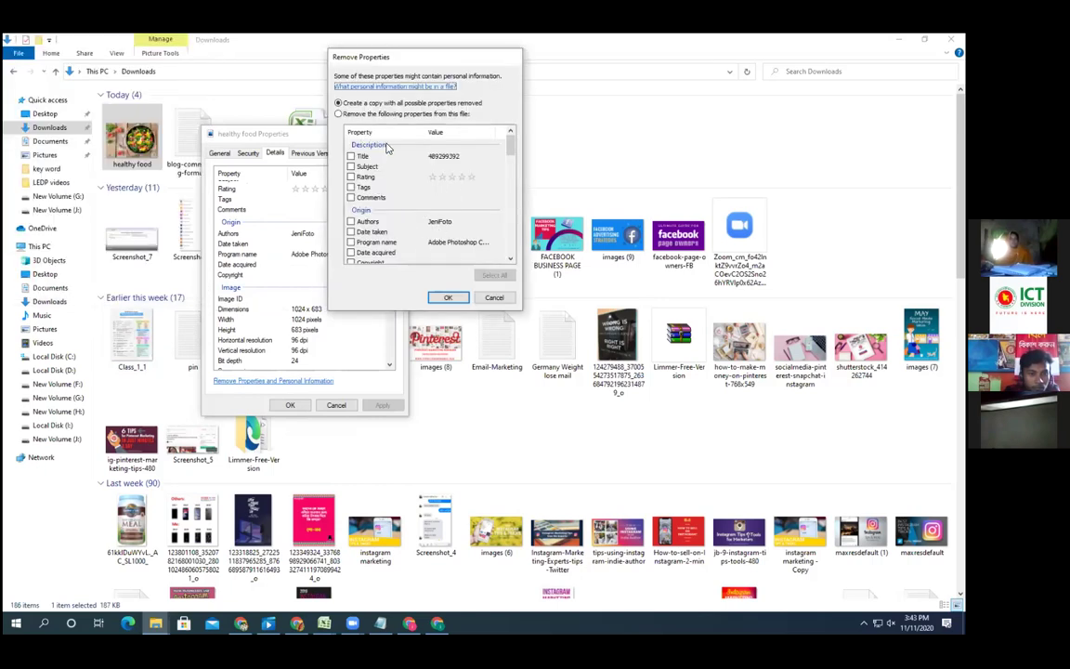
{"action": "left_click", "coordinate": [367, 116]}
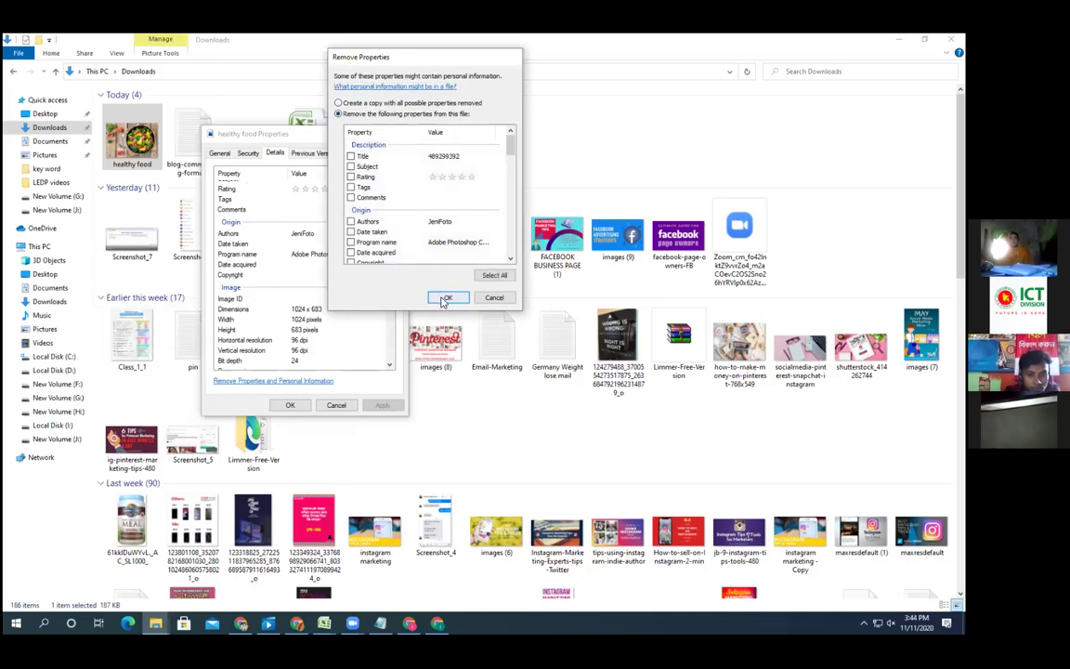
{"action": "left_click", "coordinate": [495, 276]}
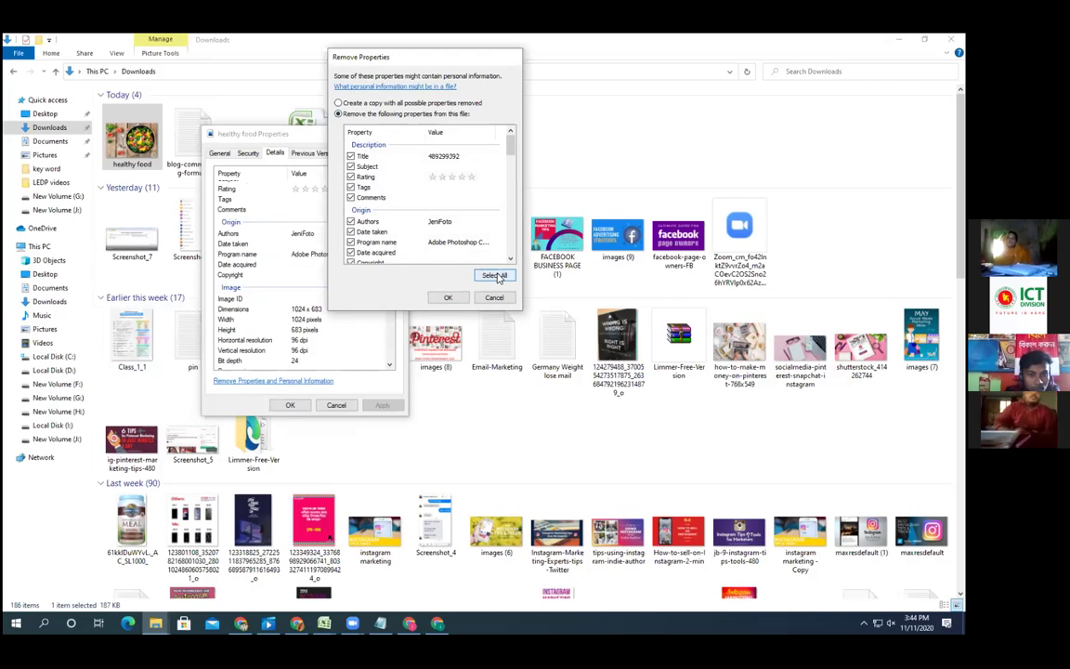
{"action": "left_click", "coordinate": [495, 298]}
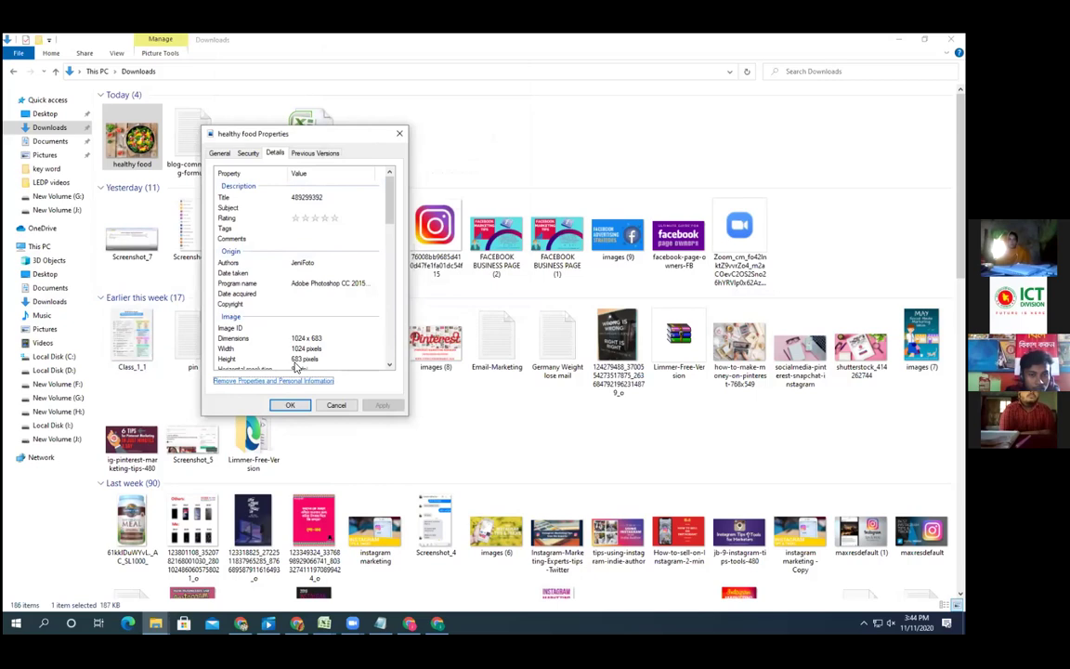
- Remove all selectable properties and personal information from the healthy food image file itself, without creating a copy
{"action": "left_click", "coordinate": [235, 381]}
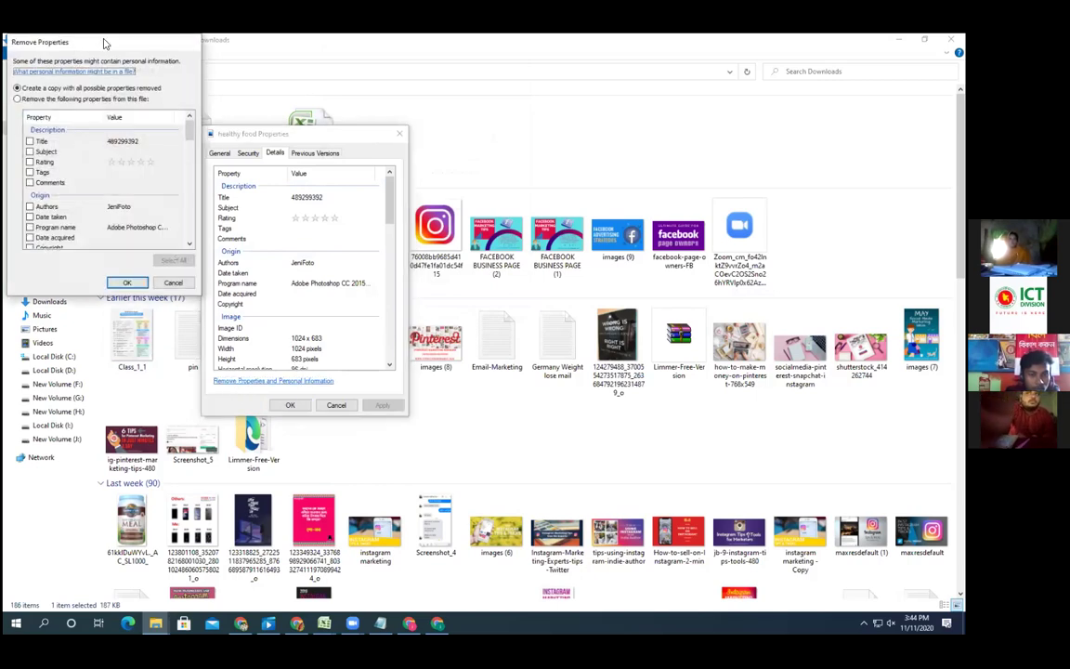
{"action": "left_click_drag", "start_coordinate": [100, 42], "coordinate": [562, 234]}
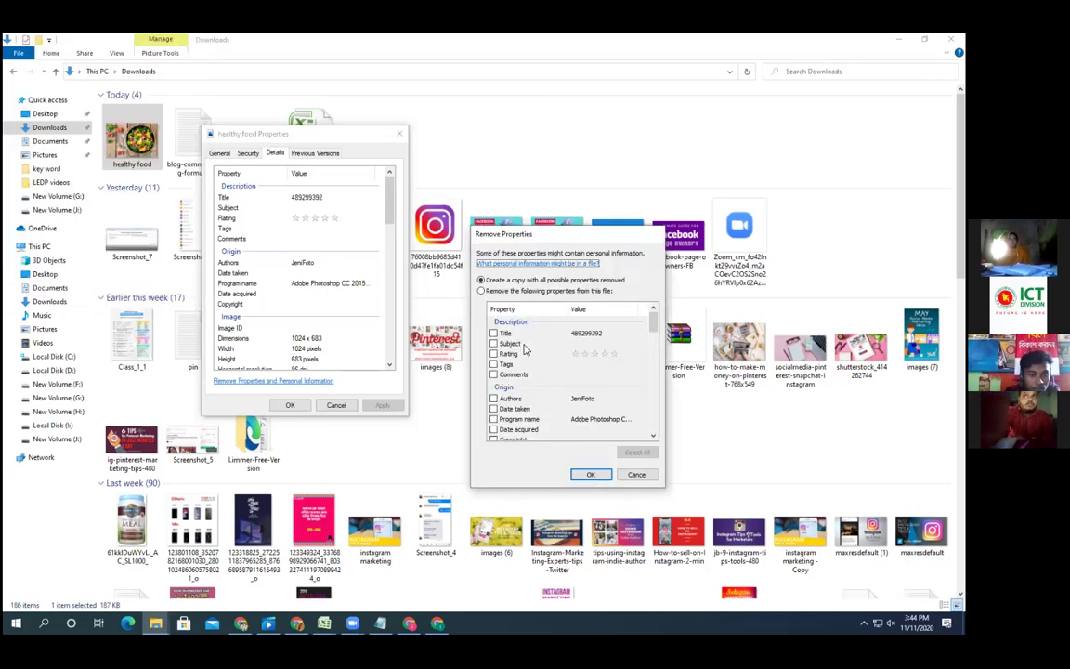
{"action": "left_click", "coordinate": [482, 292]}
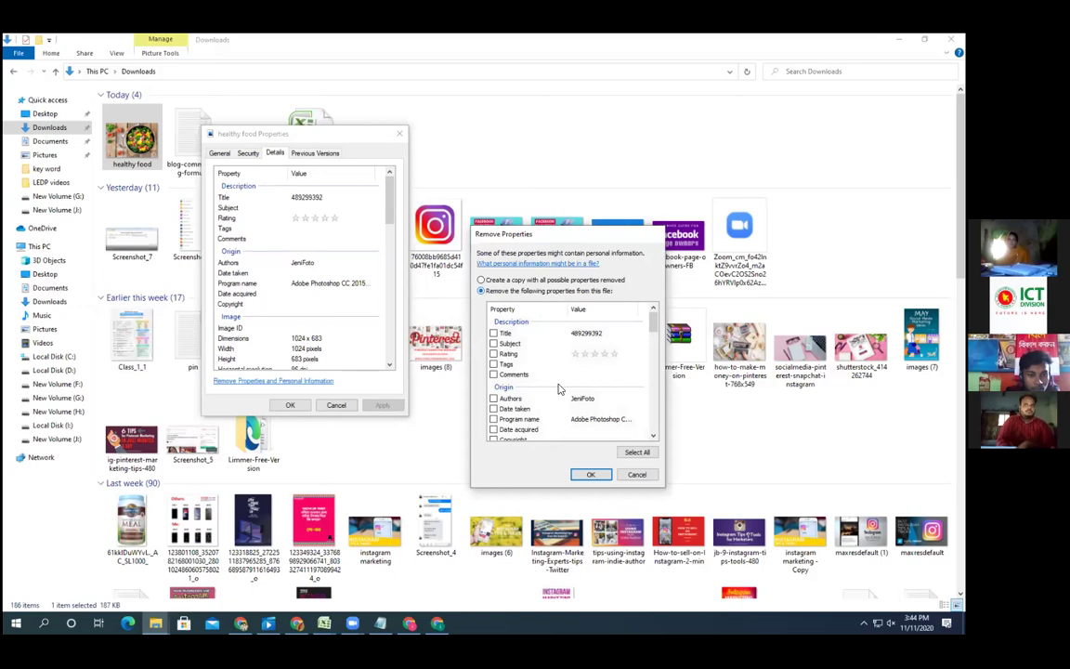
{"action": "left_click", "coordinate": [637, 454]}
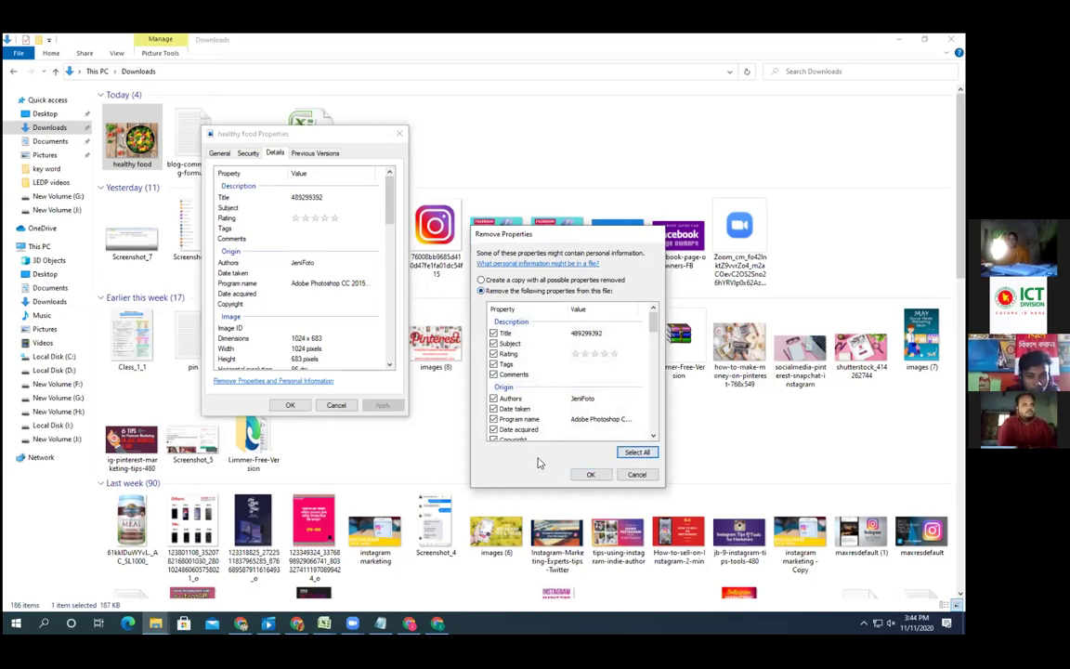
{"action": "left_click", "coordinate": [591, 474]}
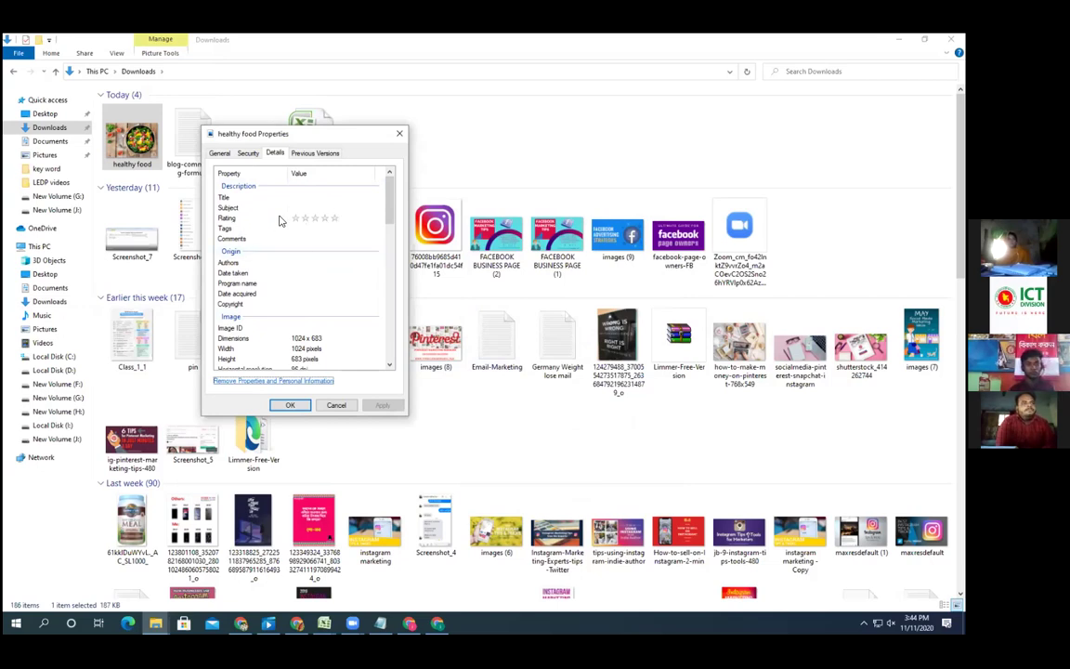
- Rate the image five stars and enter "healthysnacks" as its title, checking the Instagram profile's username for reference
{"action": "left_click", "coordinate": [334, 219]}
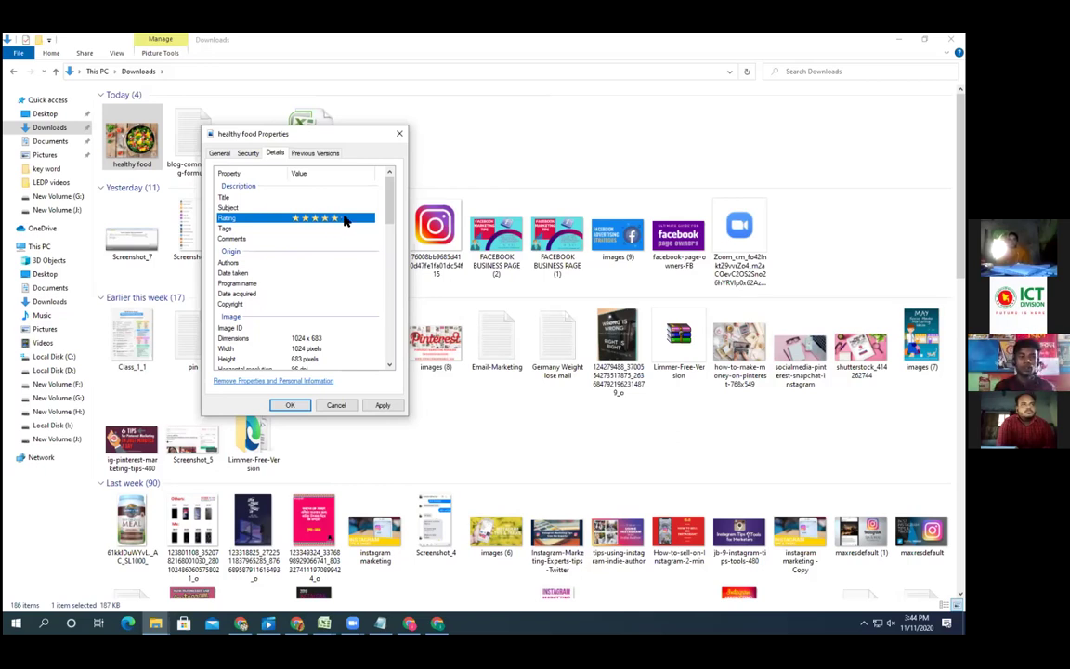
{"action": "left_click", "coordinate": [345, 219]}
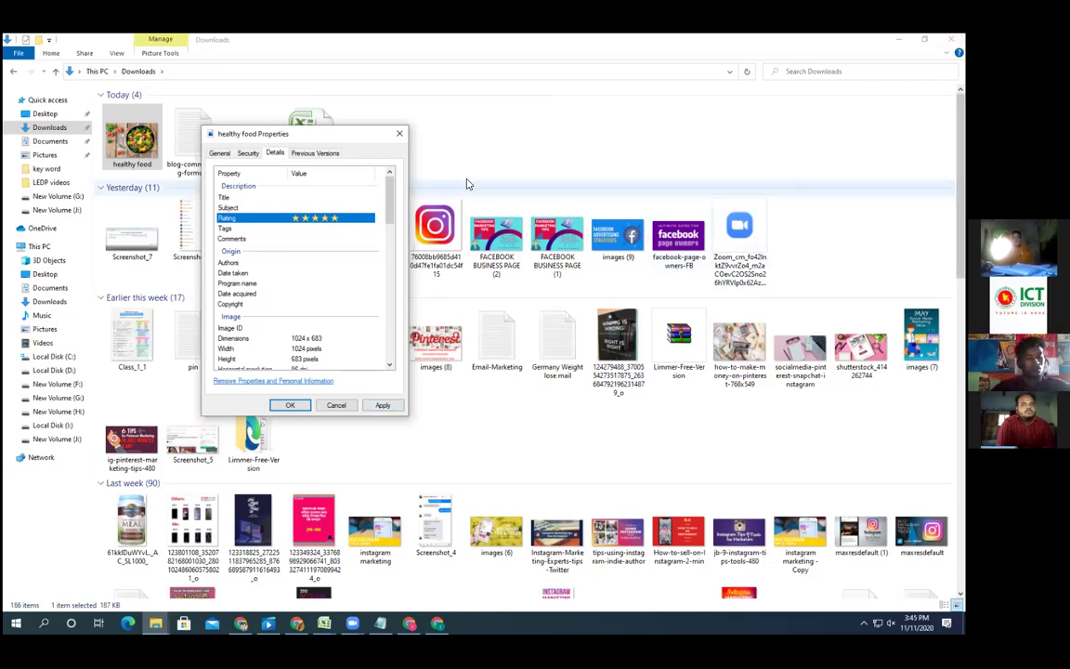
{"action": "left_click", "coordinate": [313, 197]}
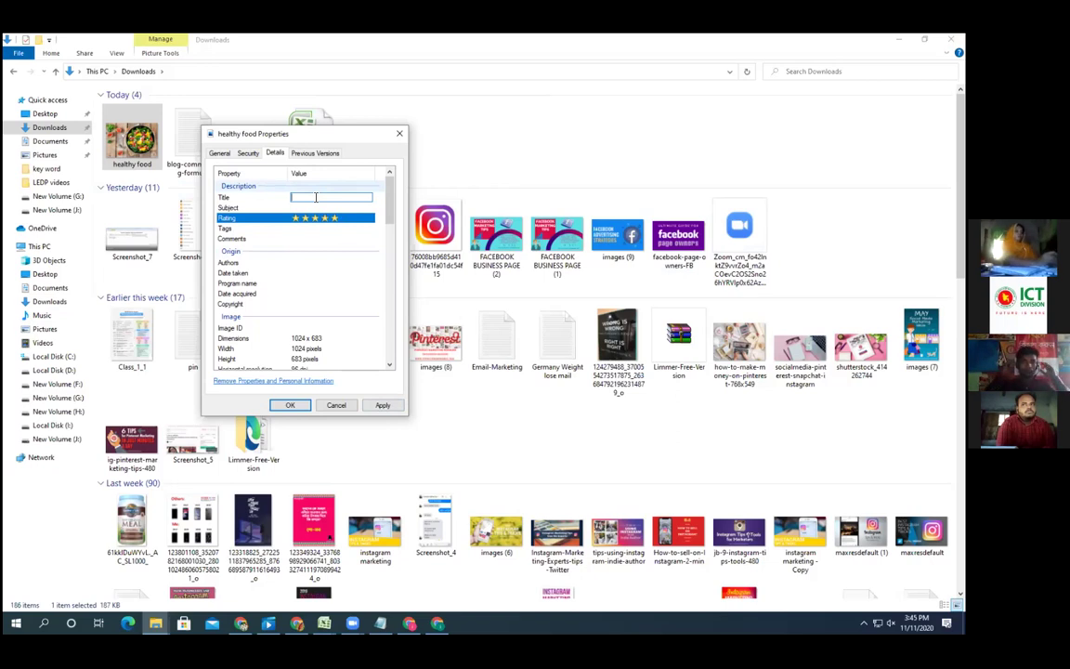
{"action": "type", "text": "hea"}
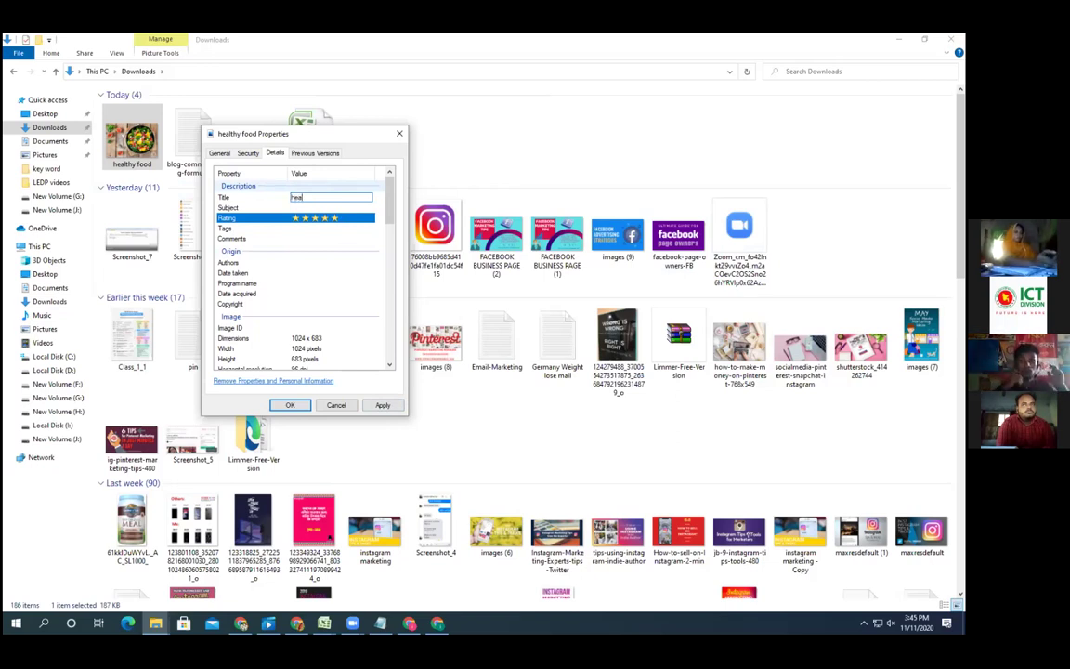
{"action": "type", "text": "lthy"}
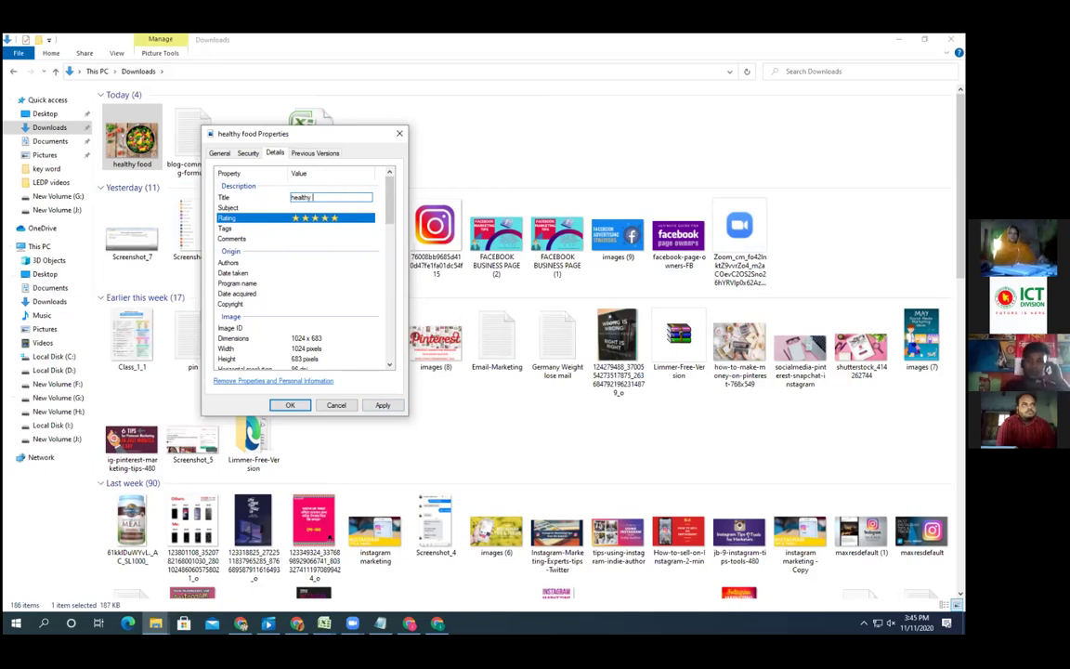
{"action": "key", "text": "ctrl+a"}
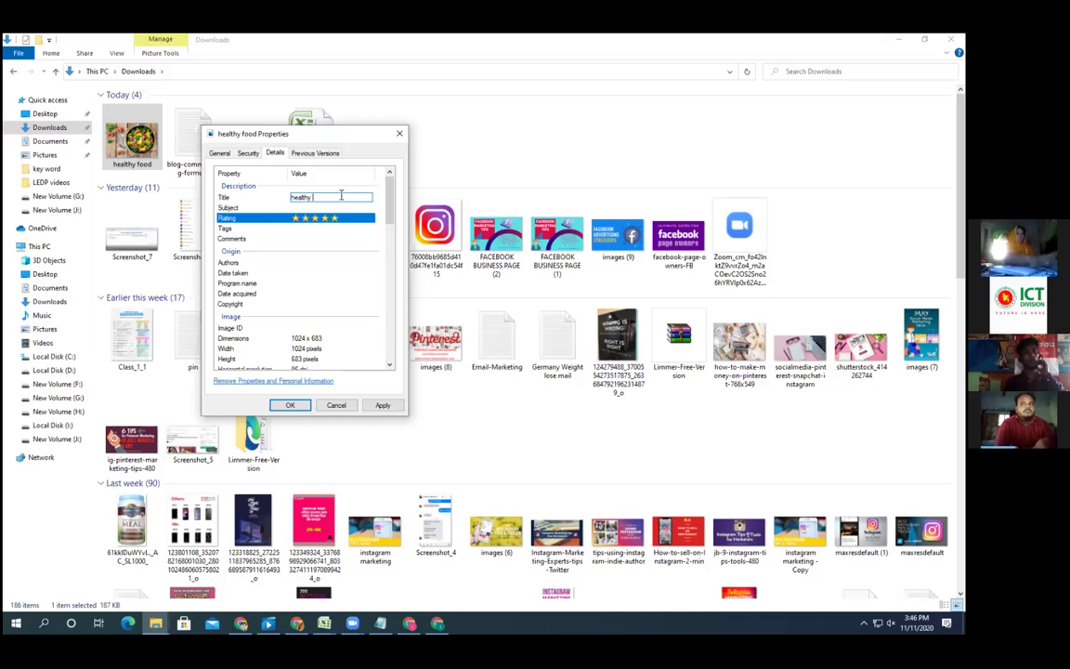
{"action": "type", "text": "snacks"}
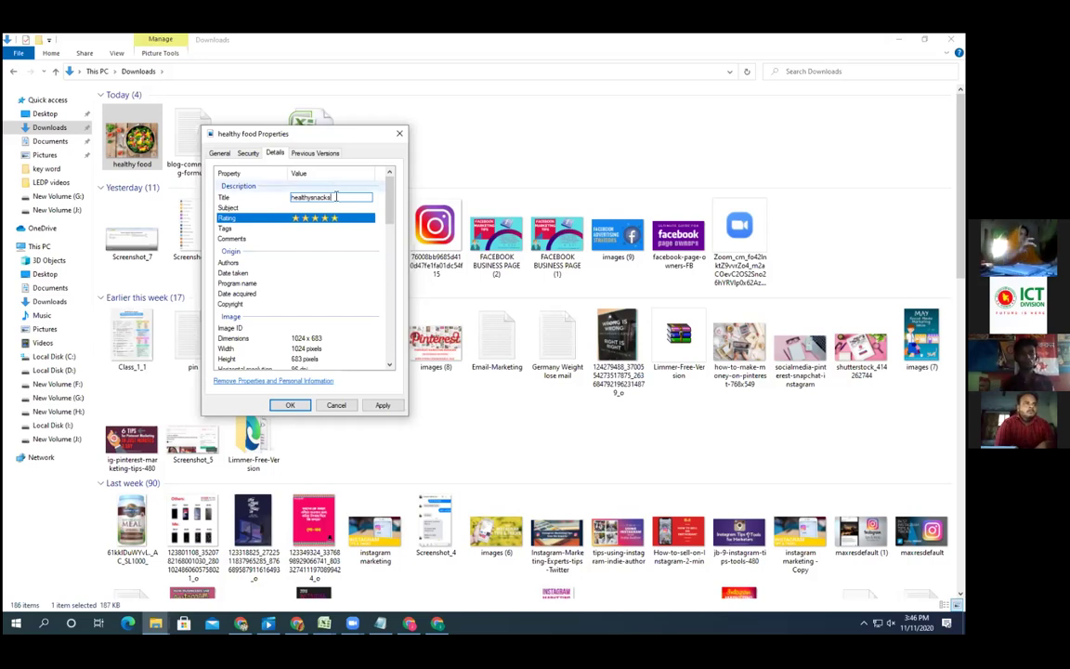
{"action": "type", "text": "35"}
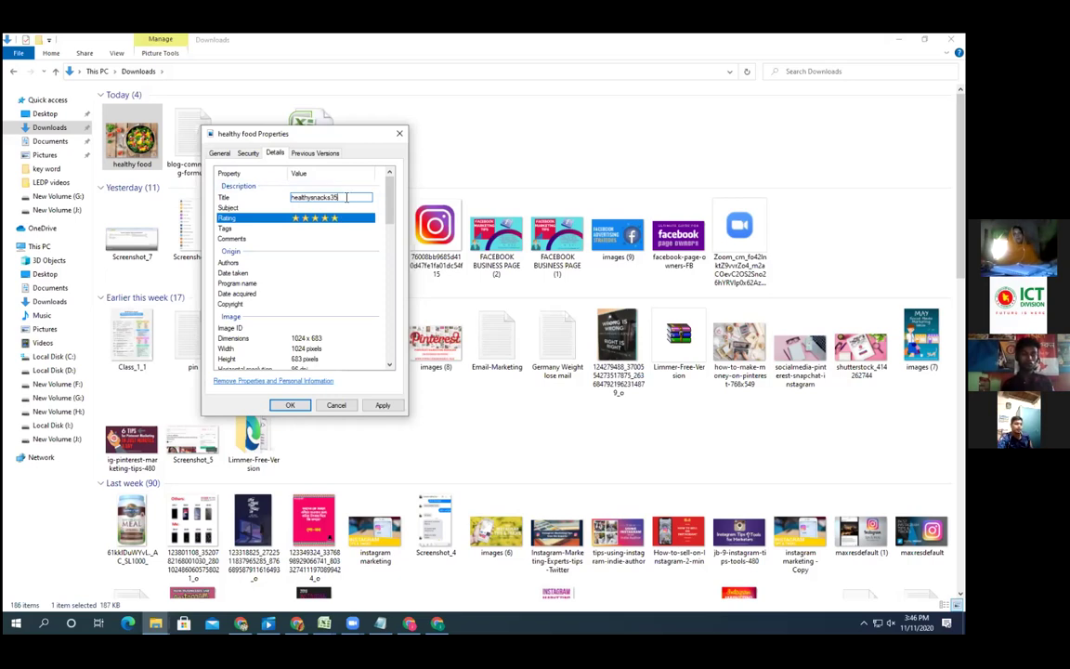
{"action": "key", "text": "BackSpace"}
{"action": "key", "text": "BackSpace"}
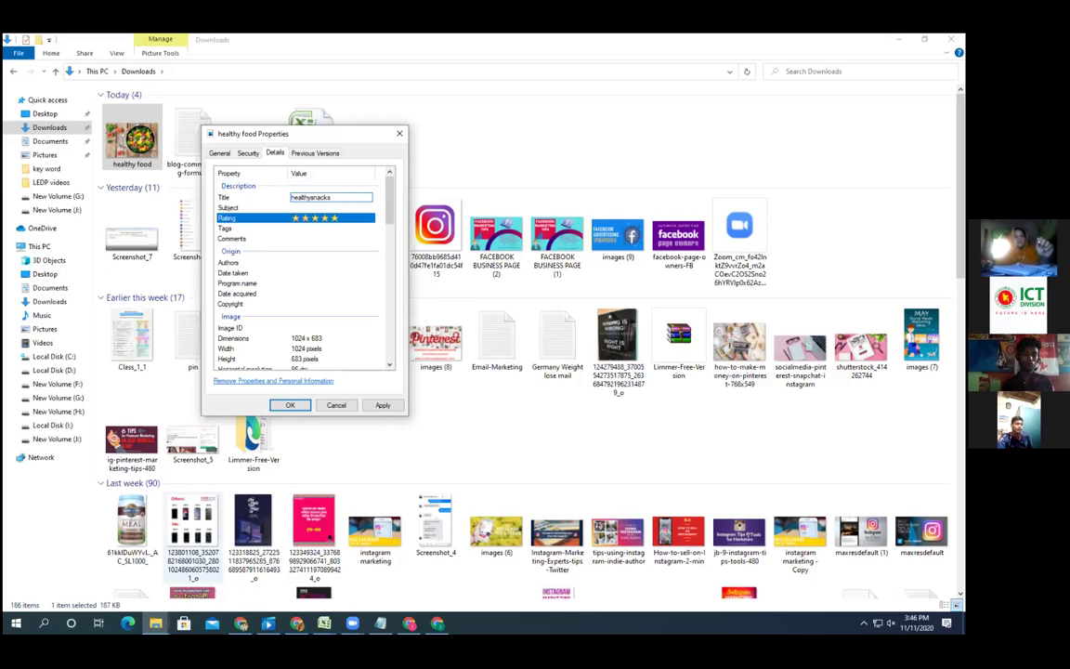
{"action": "key", "text": "alt+Tab"}
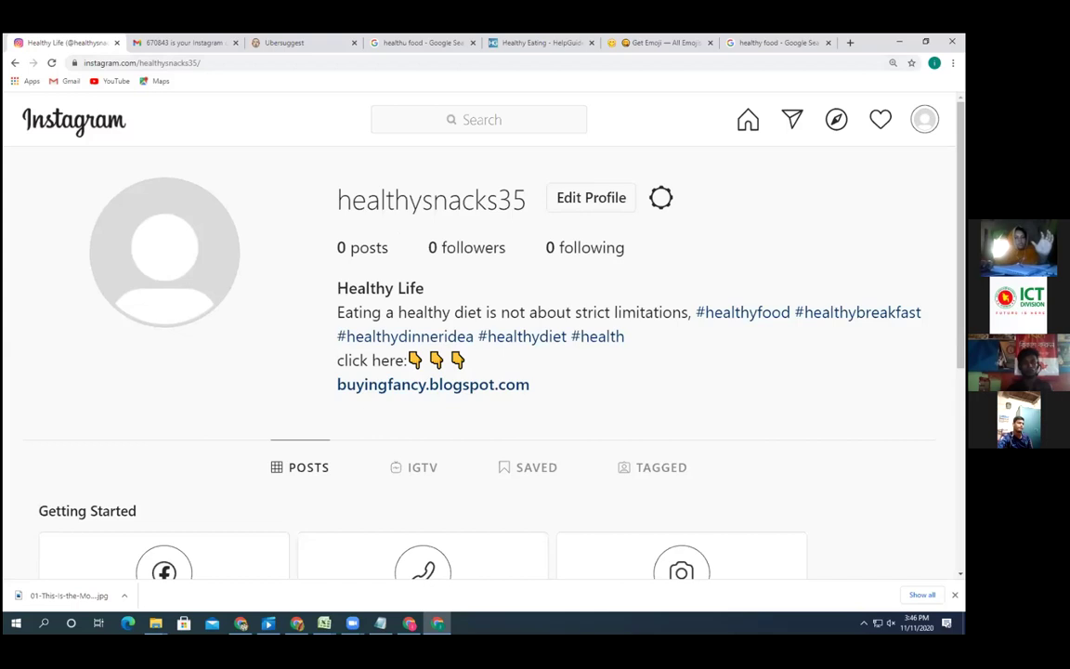
{"action": "key", "text": "alt+Tab"}
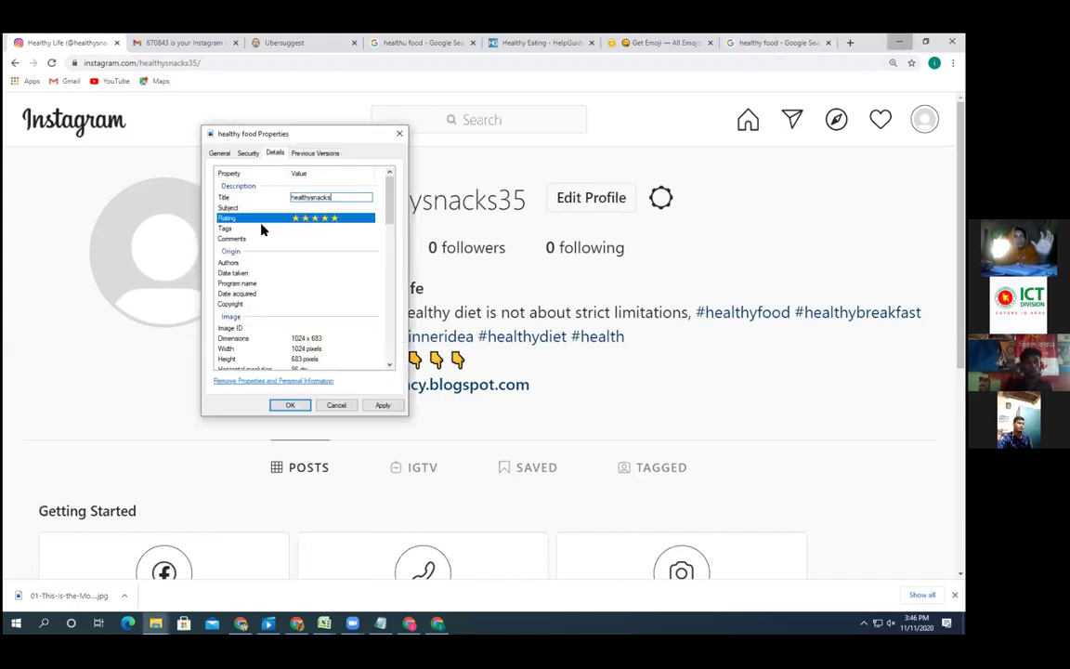
- Set the image's subject to "healthy snacks" and put a space in its title so it reads "healthy snacks"
{"action": "left_click", "coordinate": [319, 207]}
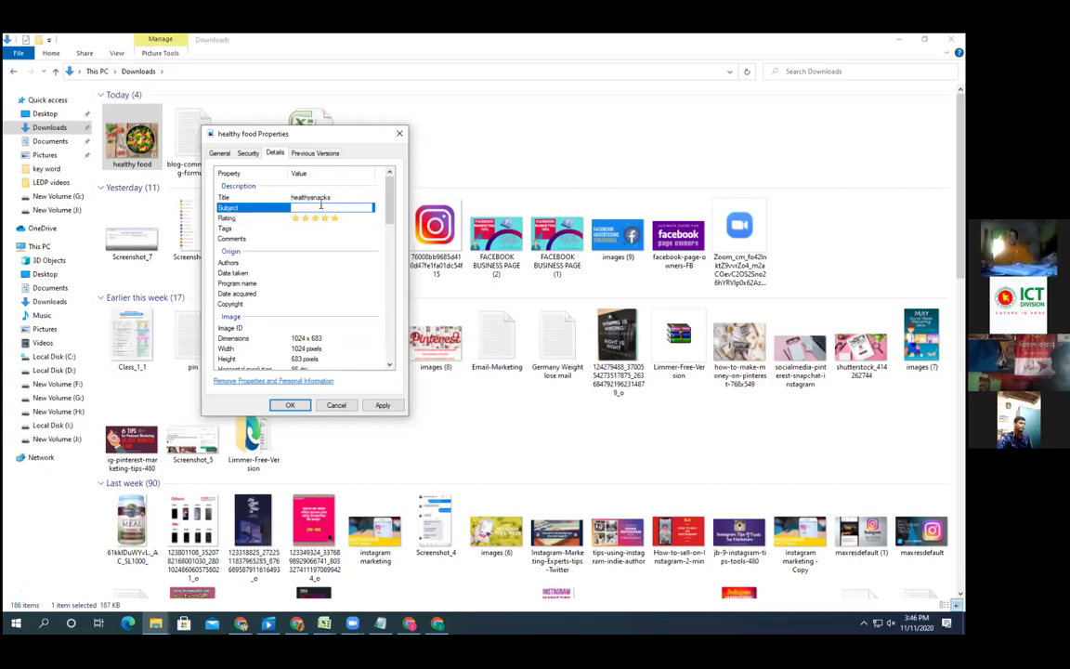
{"action": "type", "text": "health"}
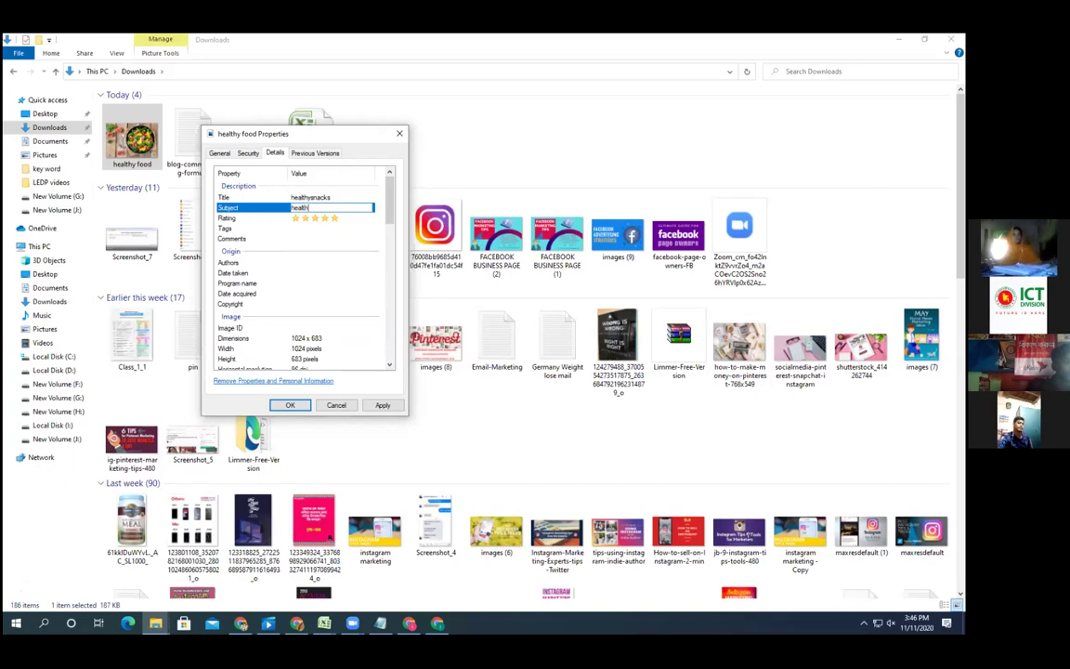
{"action": "left_click", "coordinate": [332, 198]}
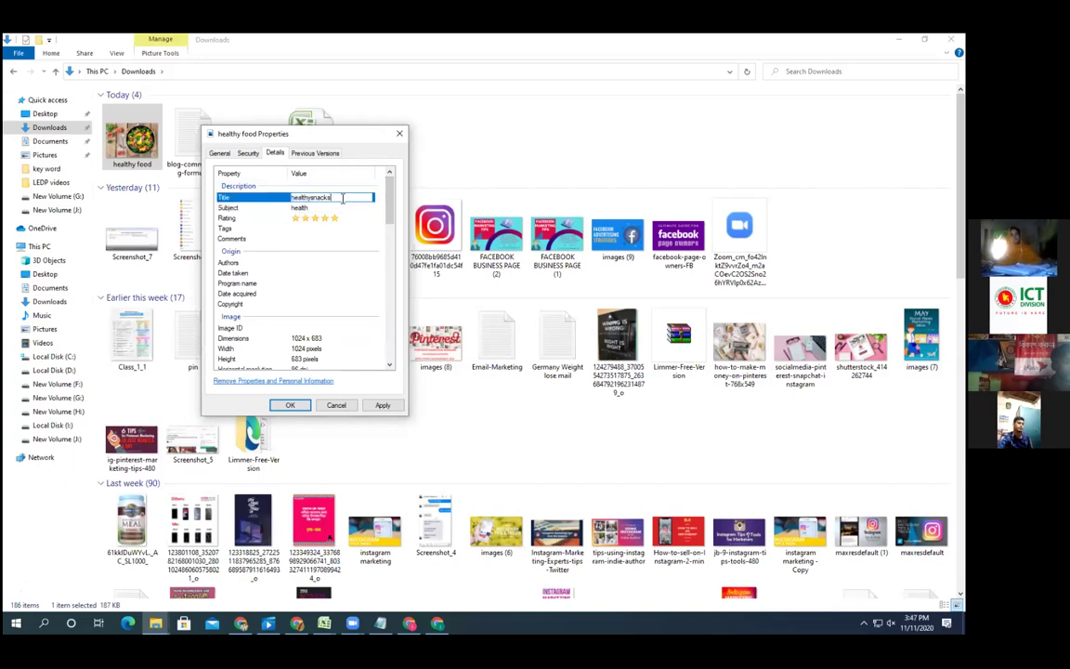
{"action": "left_click", "coordinate": [317, 208]}
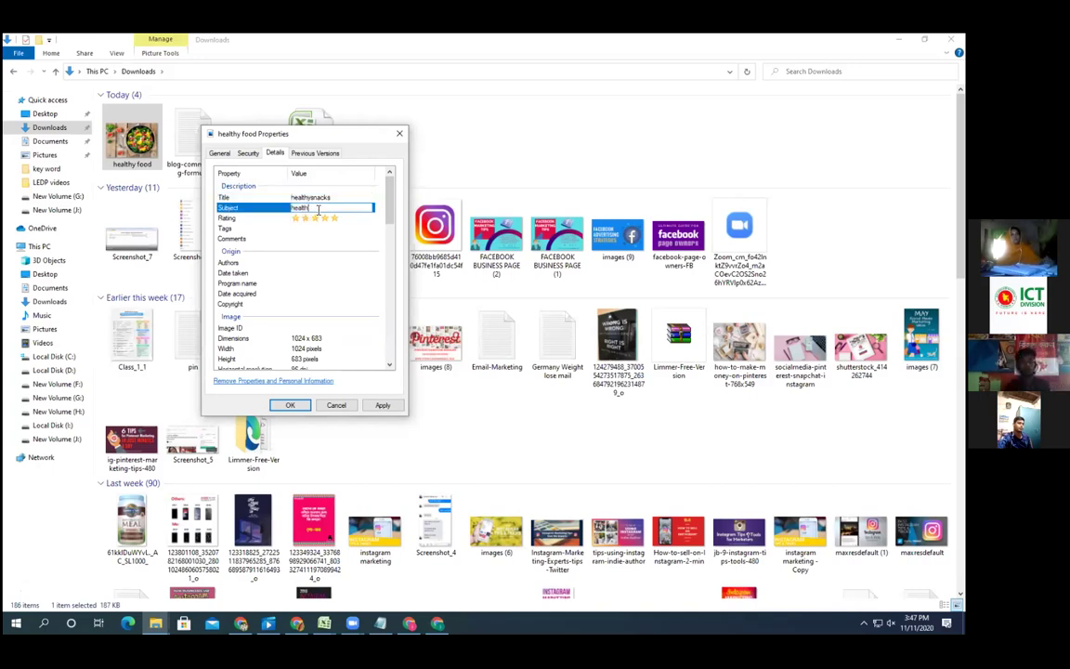
{"action": "type", "text": "y"}
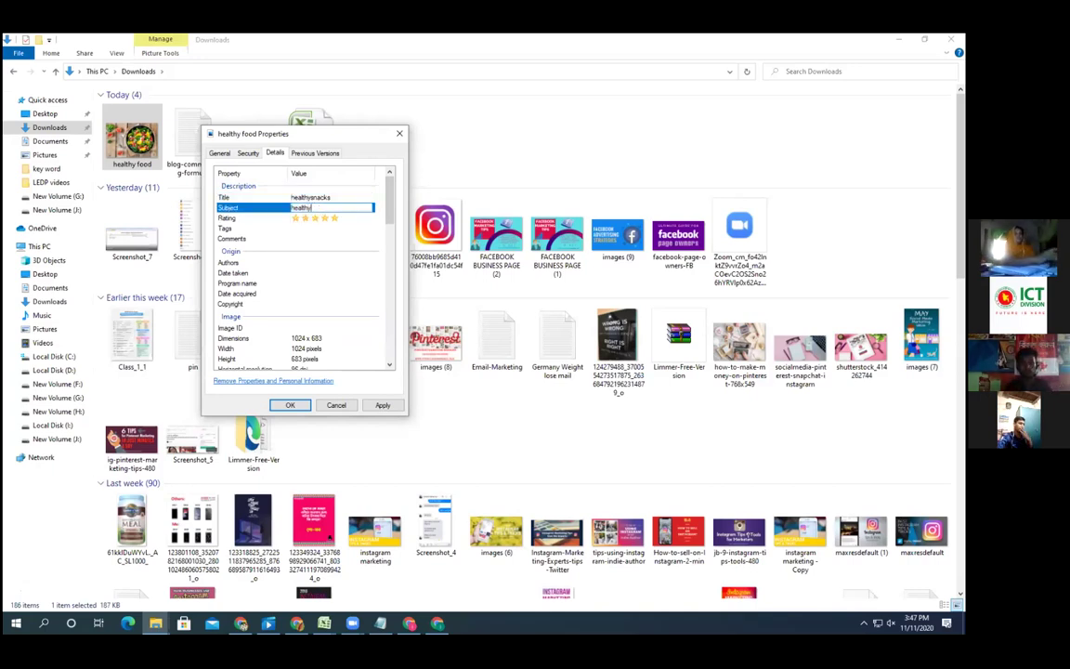
{"action": "left_click", "coordinate": [313, 199]}
{"action": "left_click", "coordinate": [313, 199]}
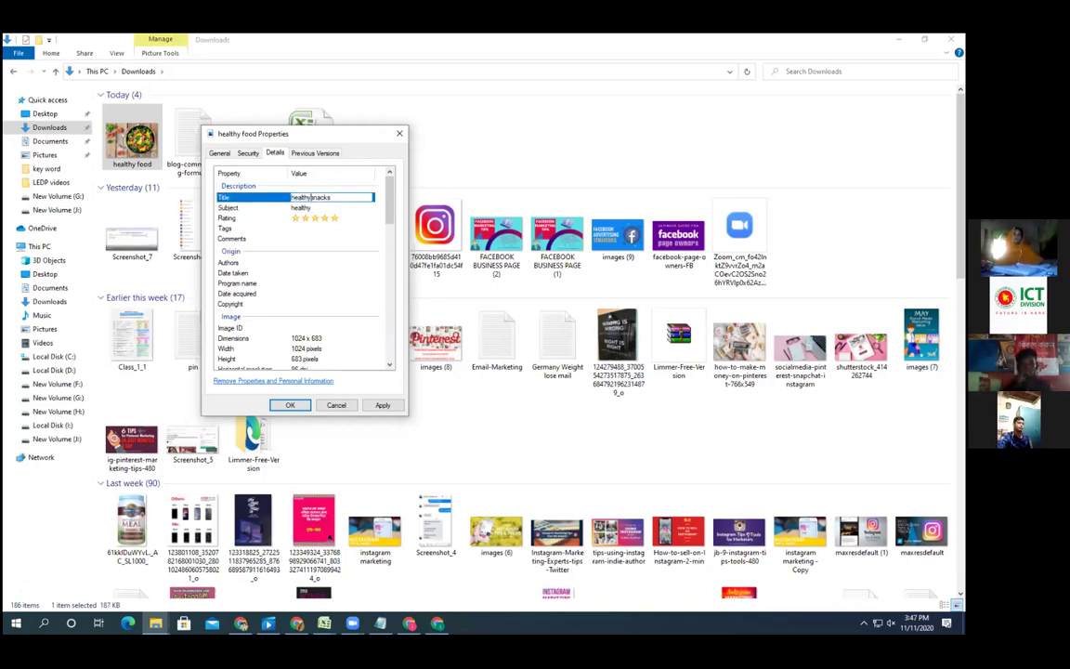
{"action": "left_click", "coordinate": [321, 208]}
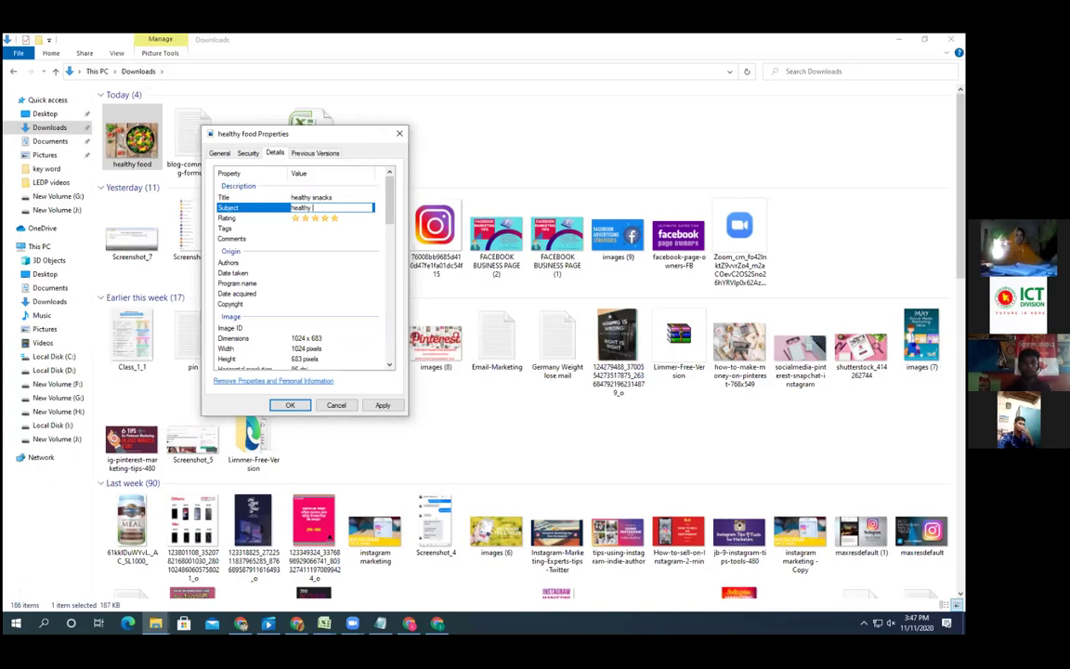
{"action": "type", "text": "snacks"}
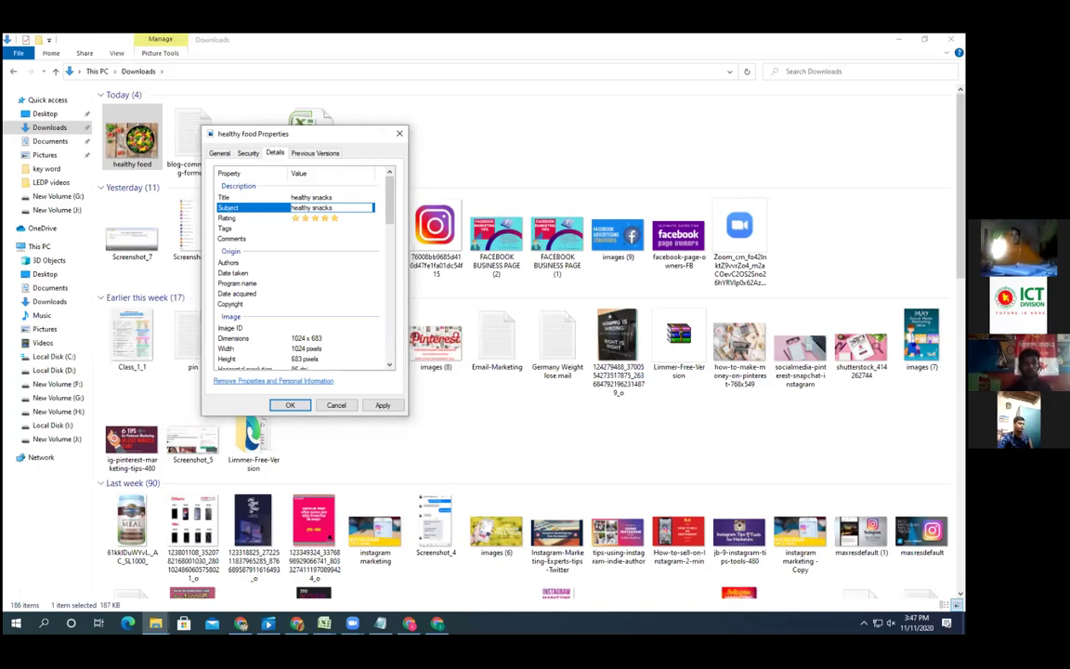
- Add the tags "health", "healthy food" and "healthy snacks" to the image, separated by semicolons
{"action": "left_click", "coordinate": [303, 228]}
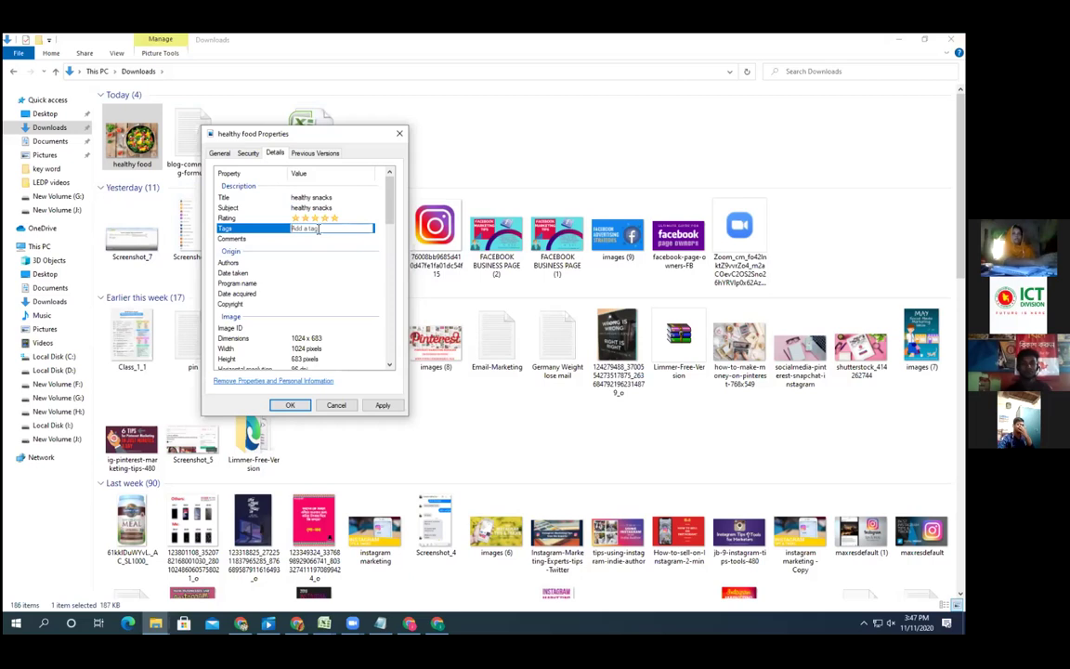
{"action": "type", "text": "he"}
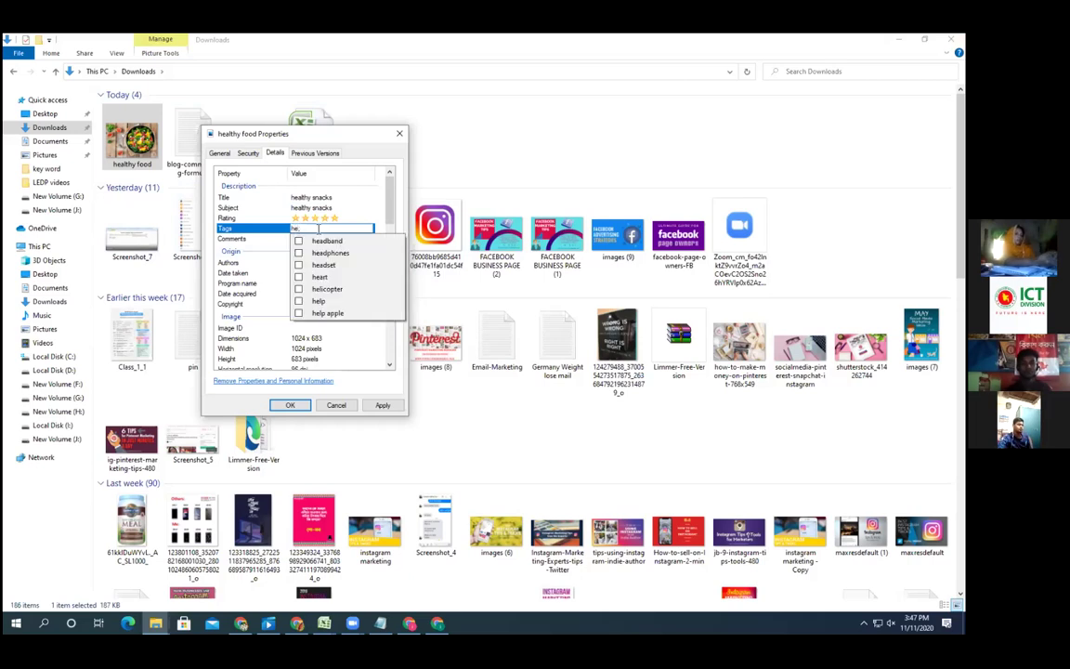
{"action": "type", "text": "alth"}
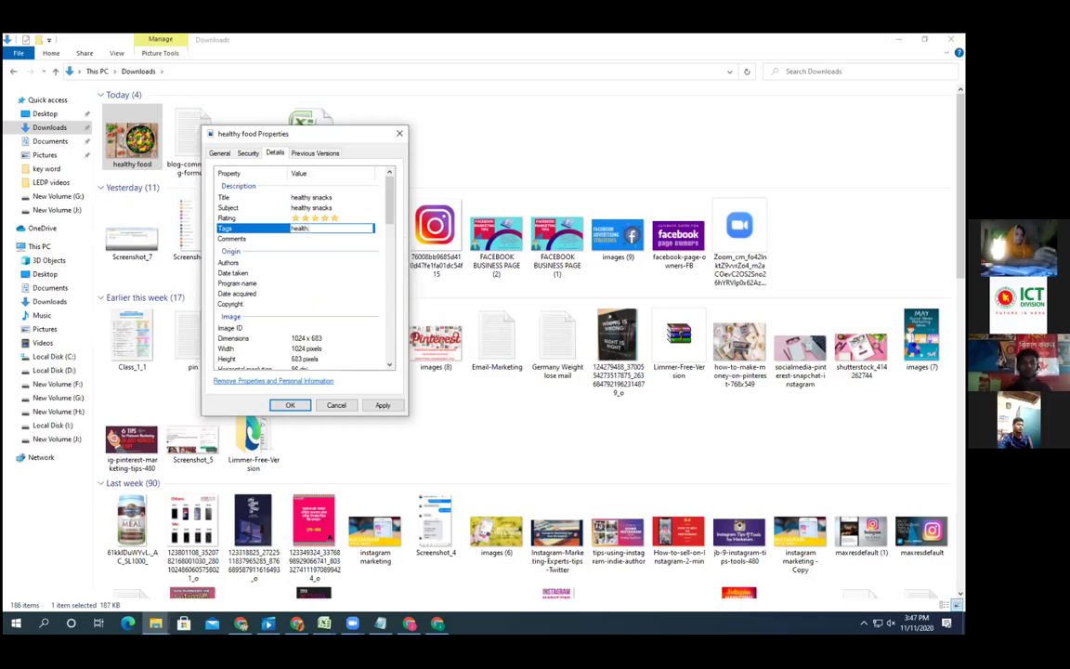
{"action": "type", "text": "y"}
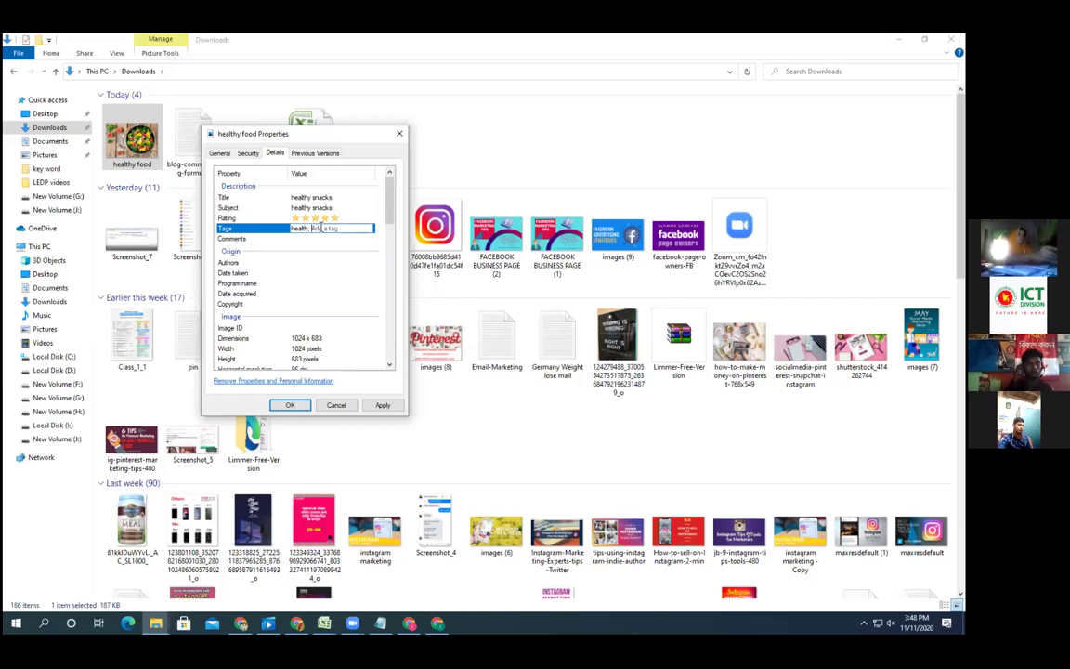
{"action": "type", "text": "health; he"}
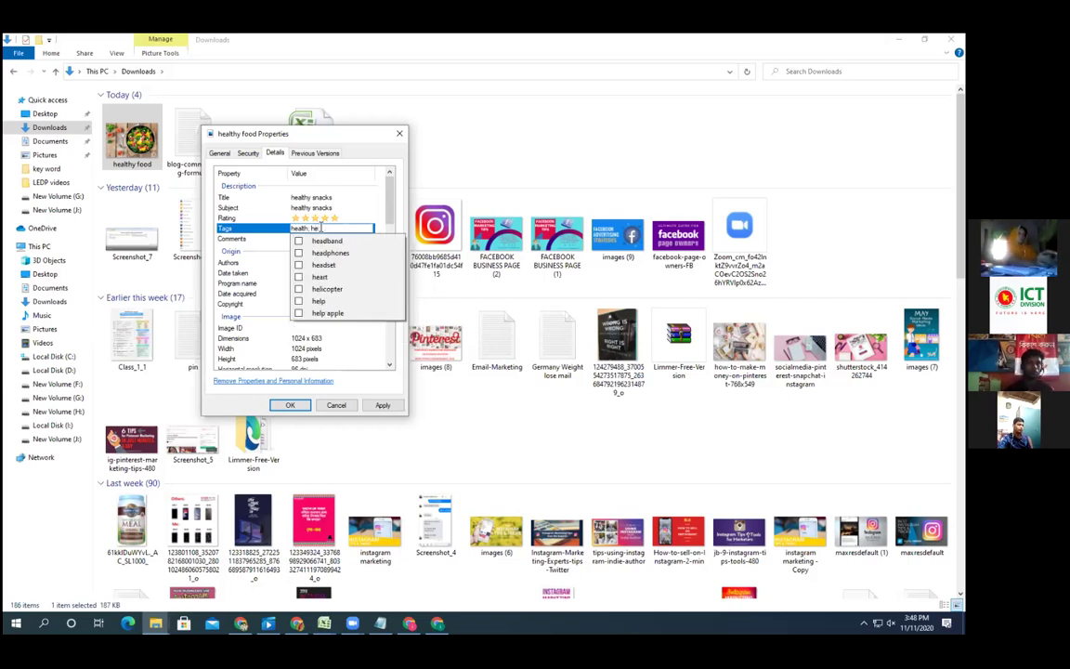
{"action": "type", "text": "al"}
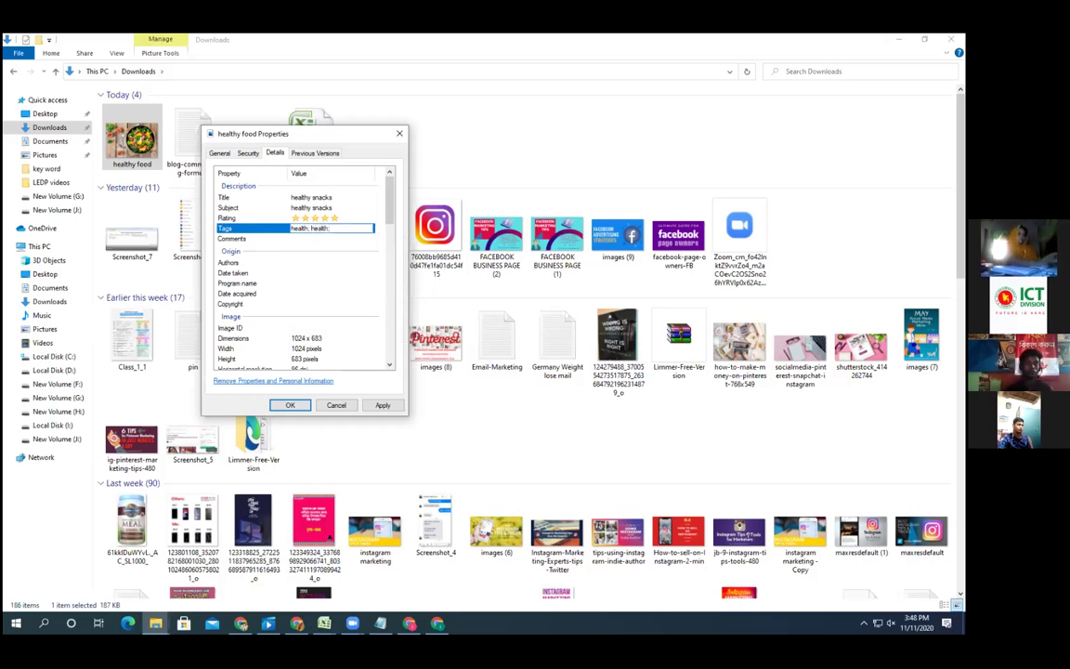
{"action": "type", "text": "thy;"}
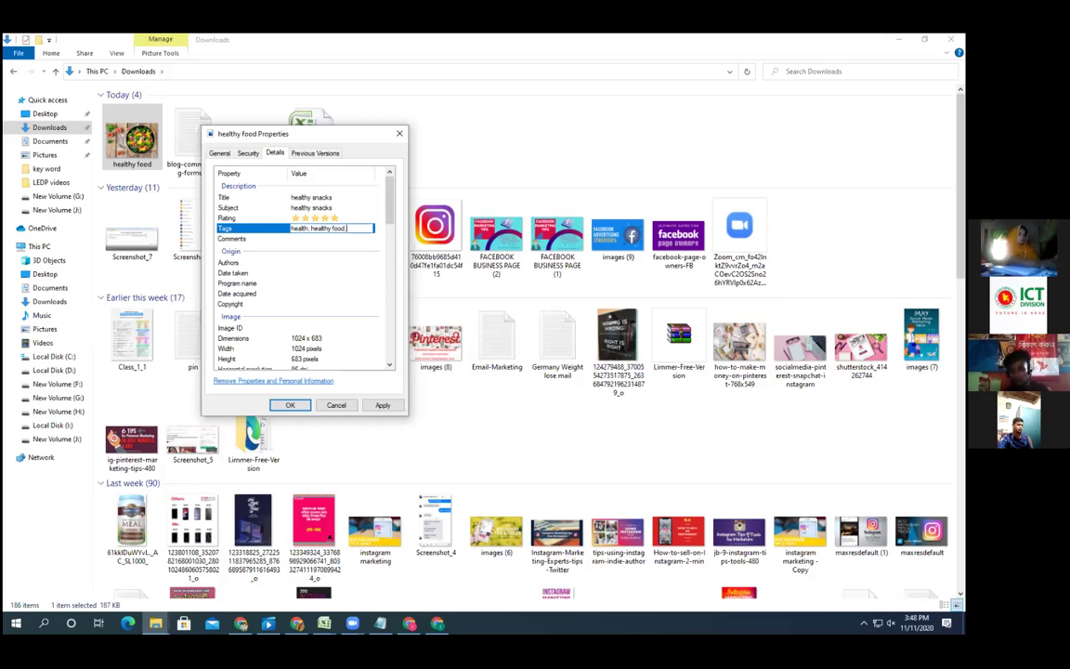
{"action": "type", "text": "healthy"}
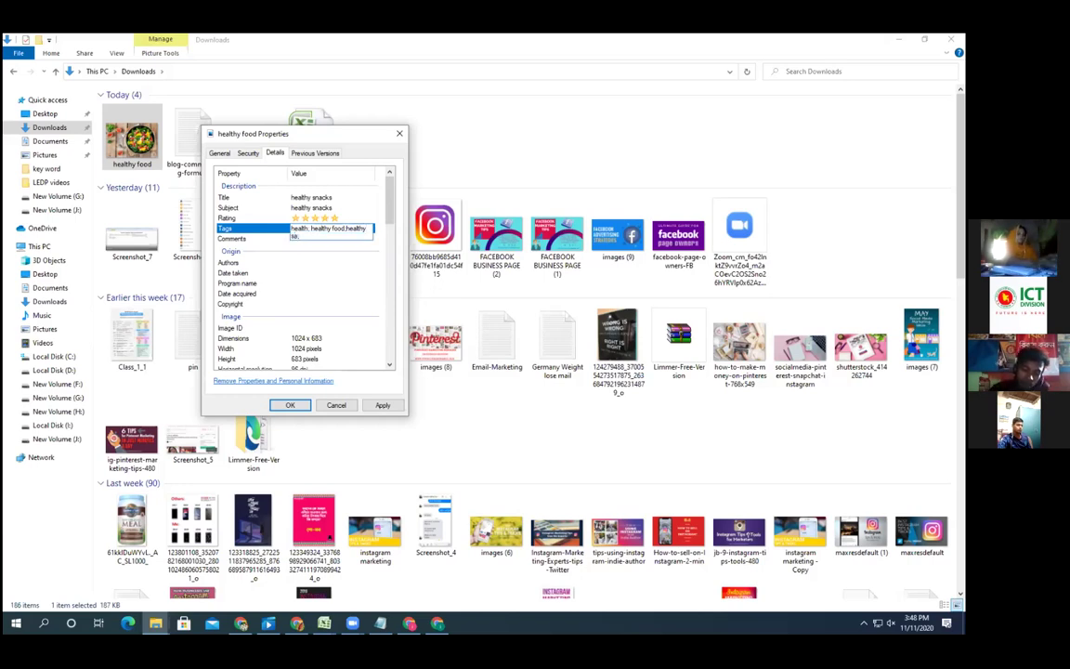
{"action": "type", "text": "snac"}
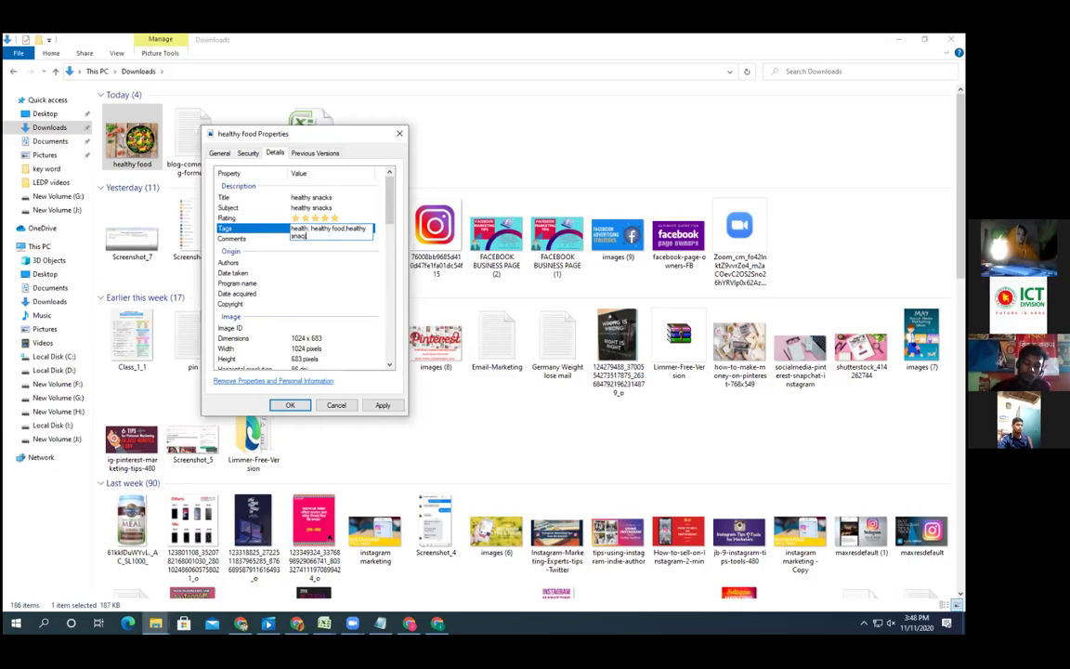
{"action": "type", "text": "ks;"}
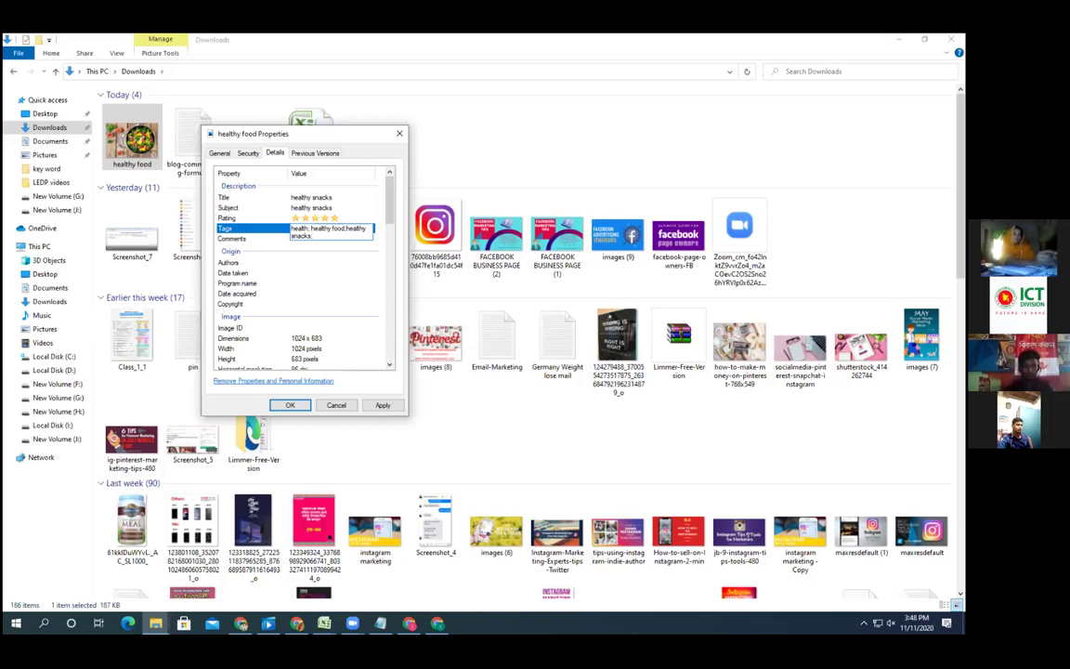
- Extend the image's tags with "healthy dinner food", "healthy breakfast" and "healthy diet", and commit the tag list
{"action": "type", "text": "heal"}
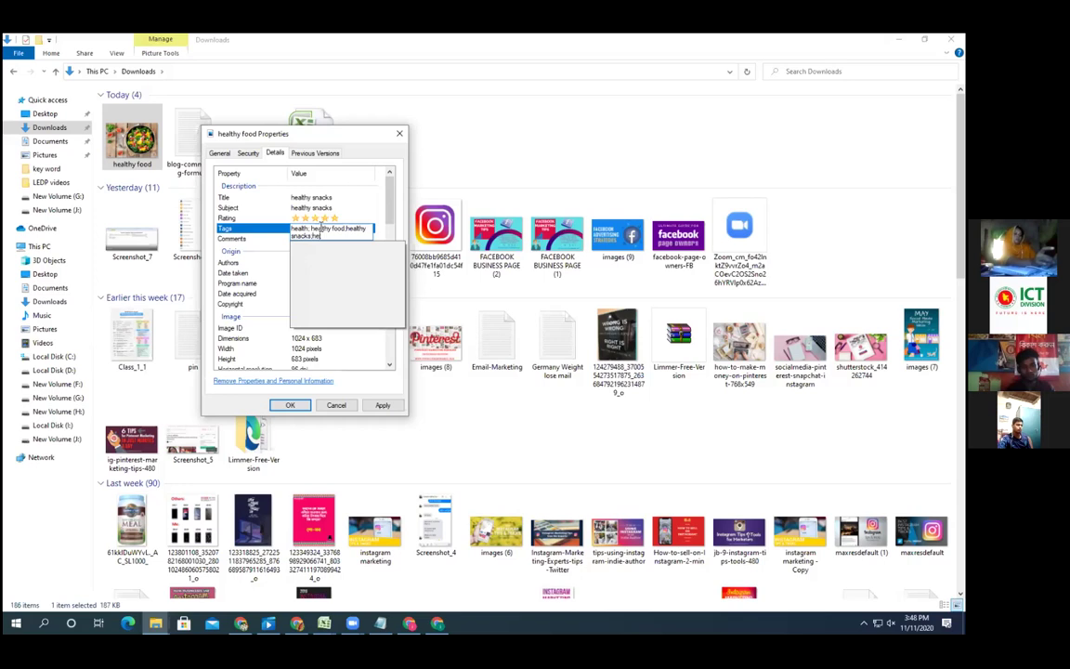
{"action": "type", "text": "thy food;"}
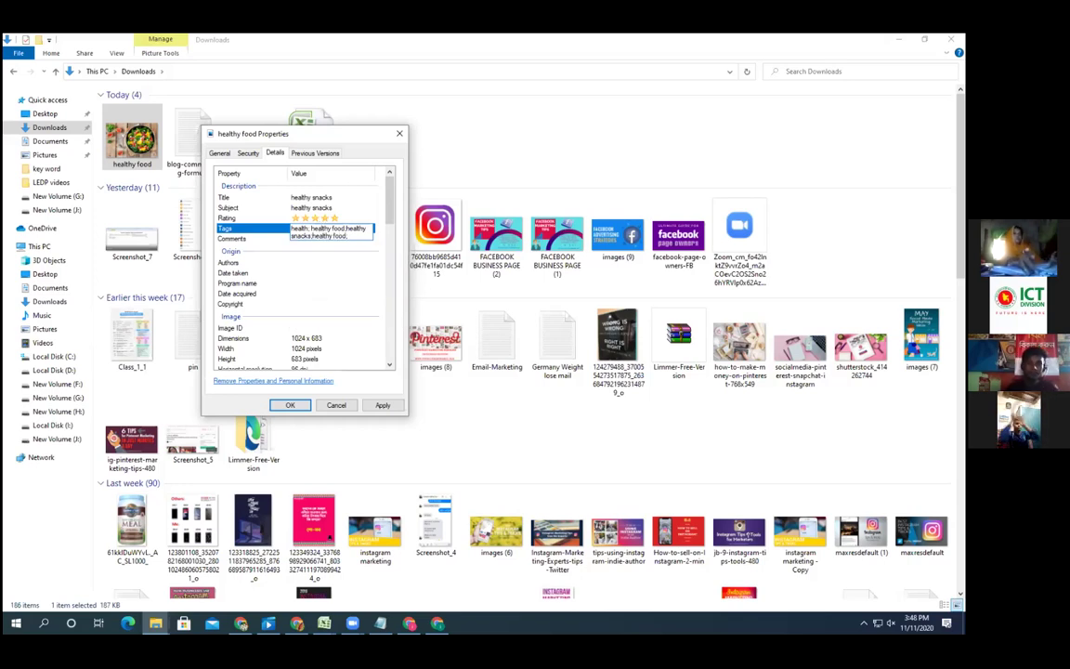
{"action": "key", "text": "BackSpace"}
{"action": "key", "text": "BackSpace"}
{"action": "key", "text": "BackSpace"}
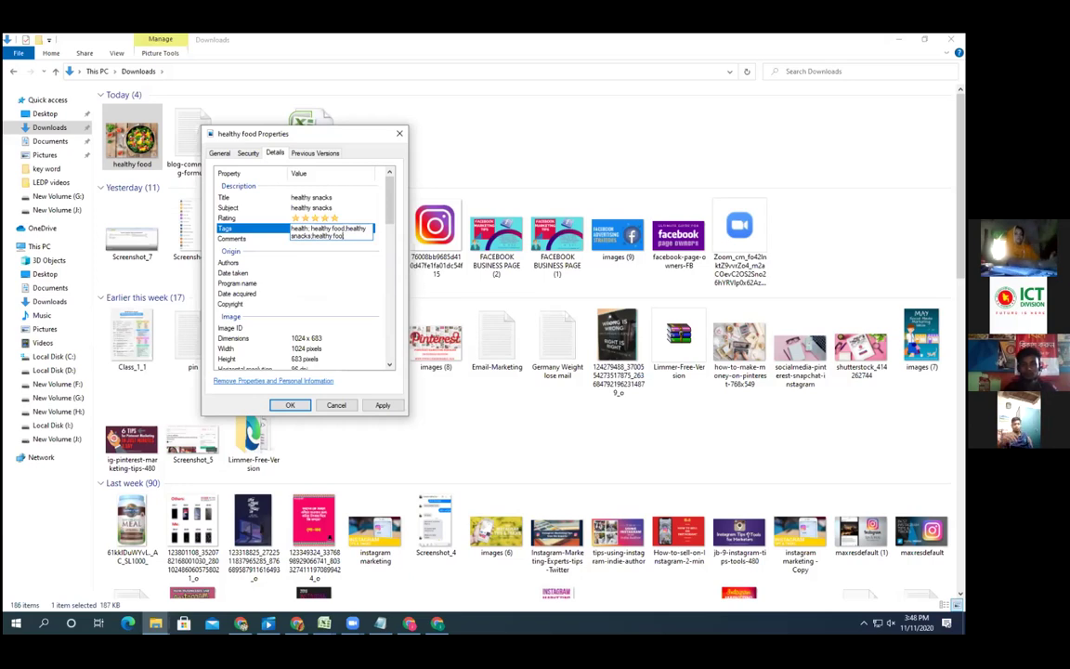
{"action": "type", "text": "r"}
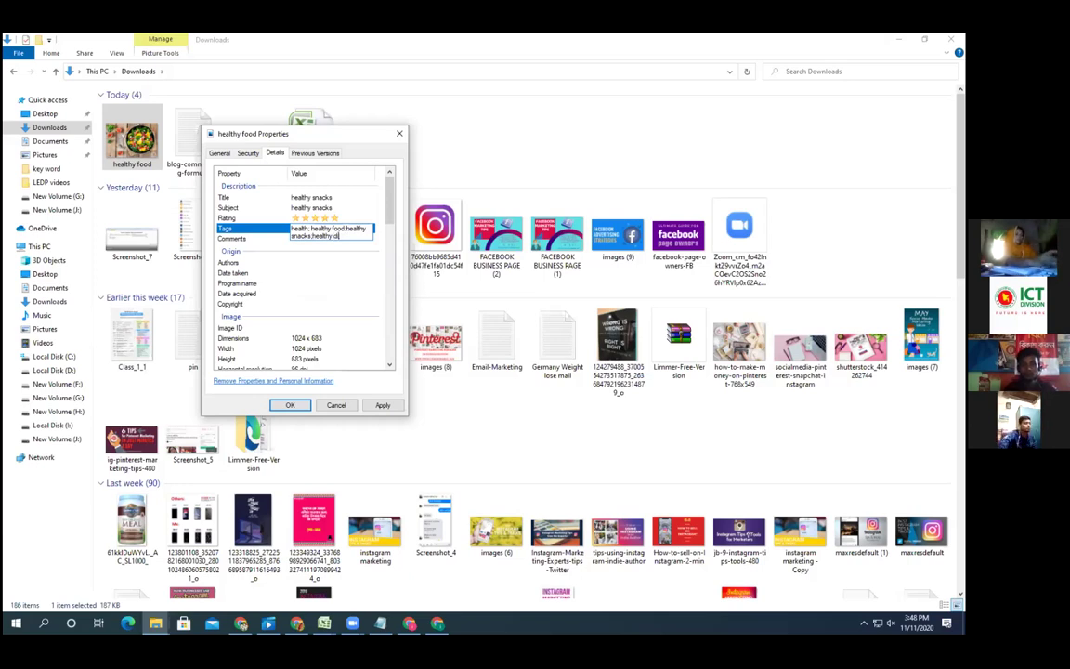
{"action": "type", "text": "ner"}
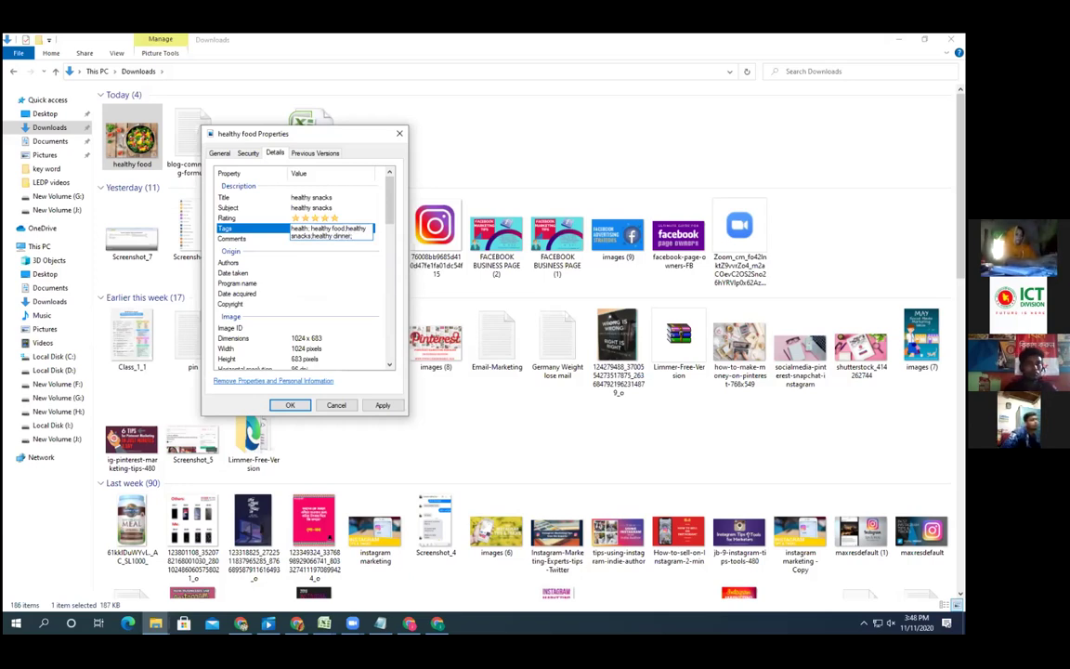
{"action": "type", "text": " food"}
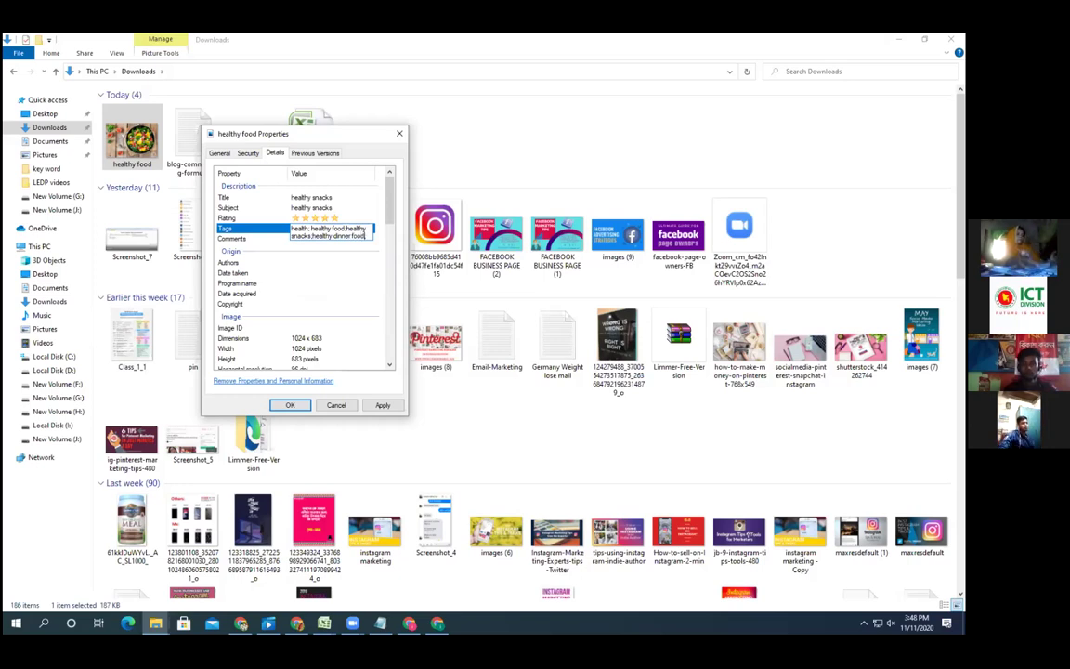
{"action": "type", "text": ";"}
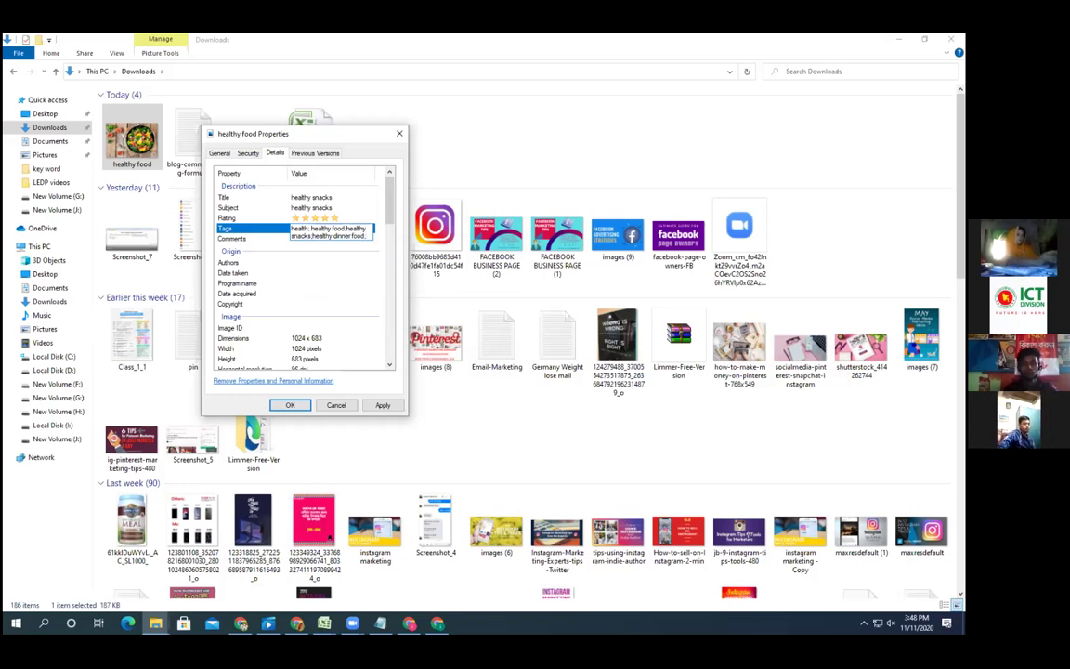
{"action": "type", "text": "healthy breakfast"}
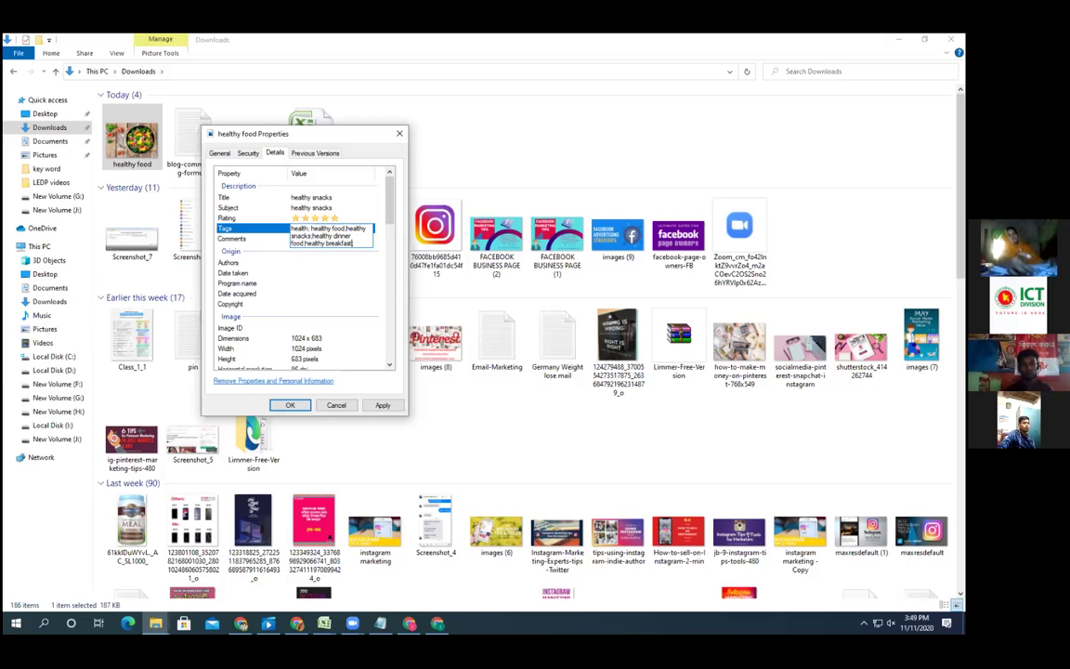
{"action": "type", "text": ";"}
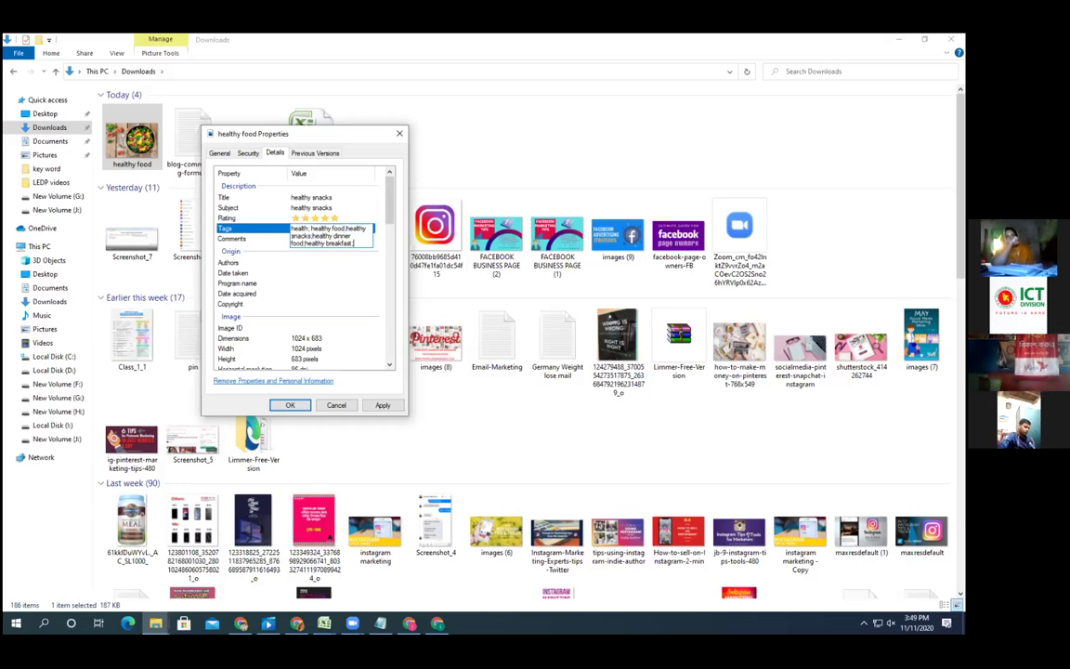
{"action": "type", "text": "healthy diet;"}
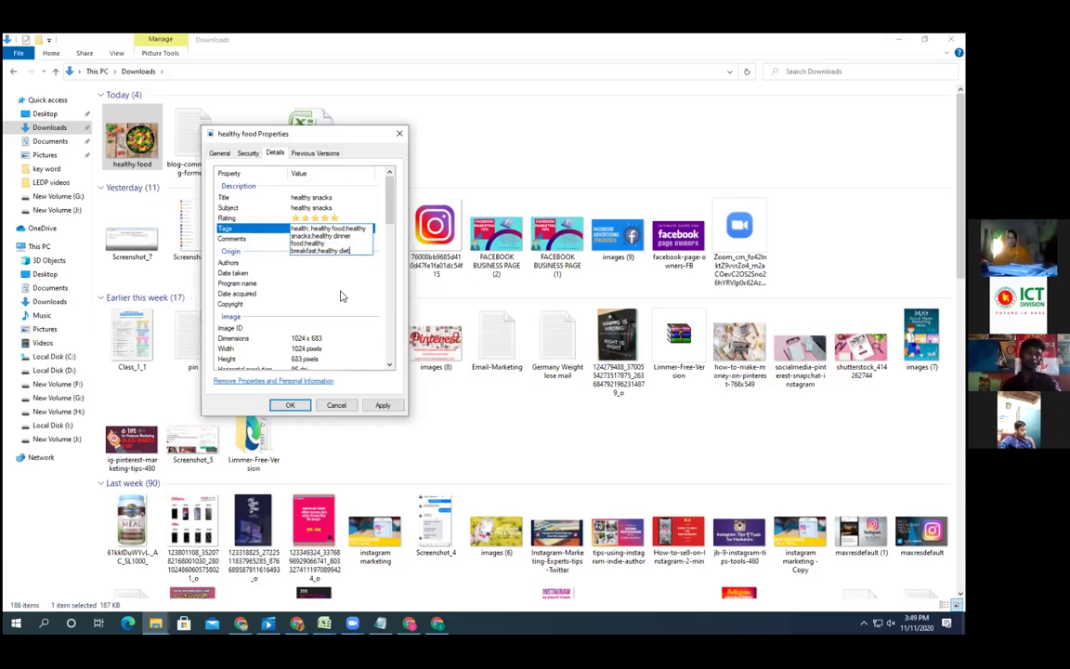
{"action": "key", "text": "Return"}
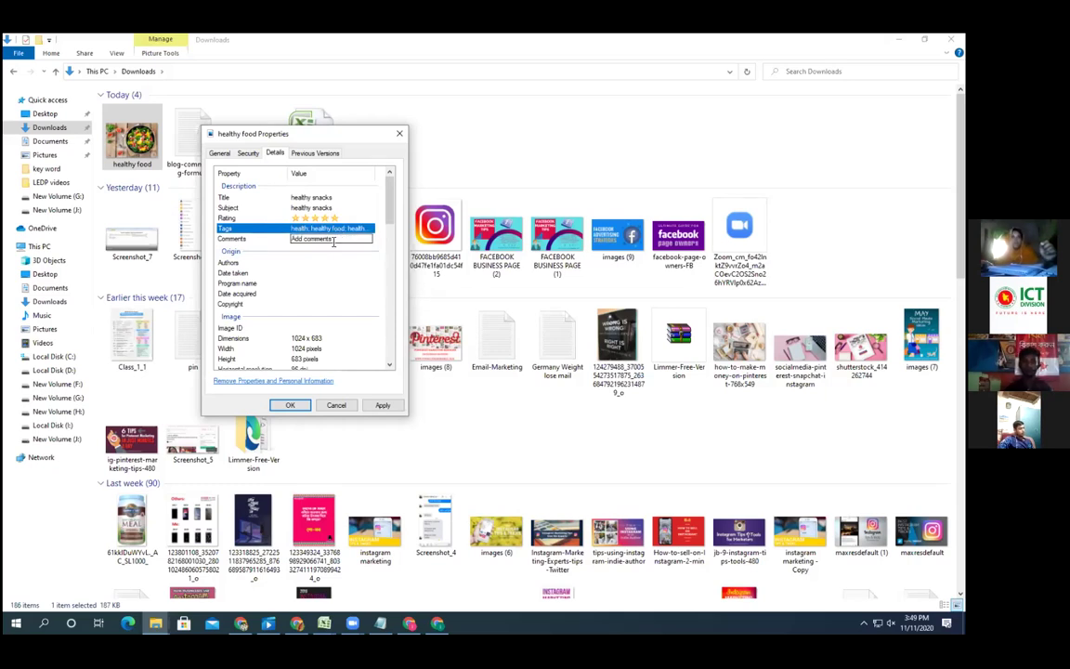
{"action": "scroll", "coordinate": [320, 250], "scroll_direction": "down", "scroll_amount": 1}
{"action": "left_click", "coordinate": [334, 245]}
{"action": "left_click", "coordinate": [272, 264]}
{"action": "left_click", "coordinate": [300, 276]}
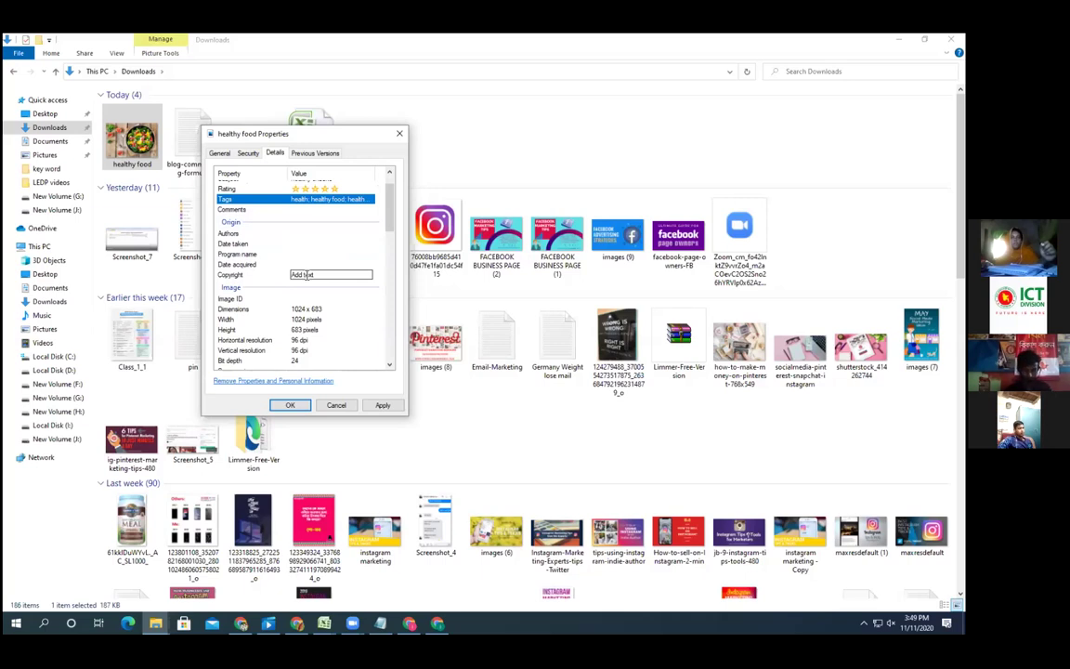
{"action": "left_click", "coordinate": [259, 272]}
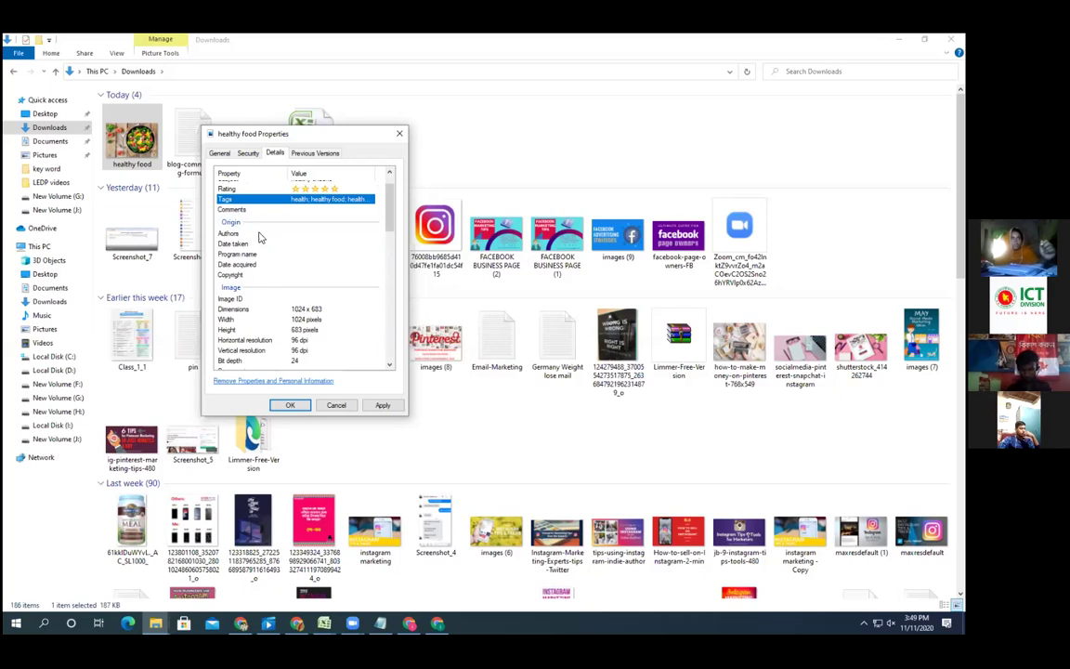
{"action": "left_click", "coordinate": [309, 275]}
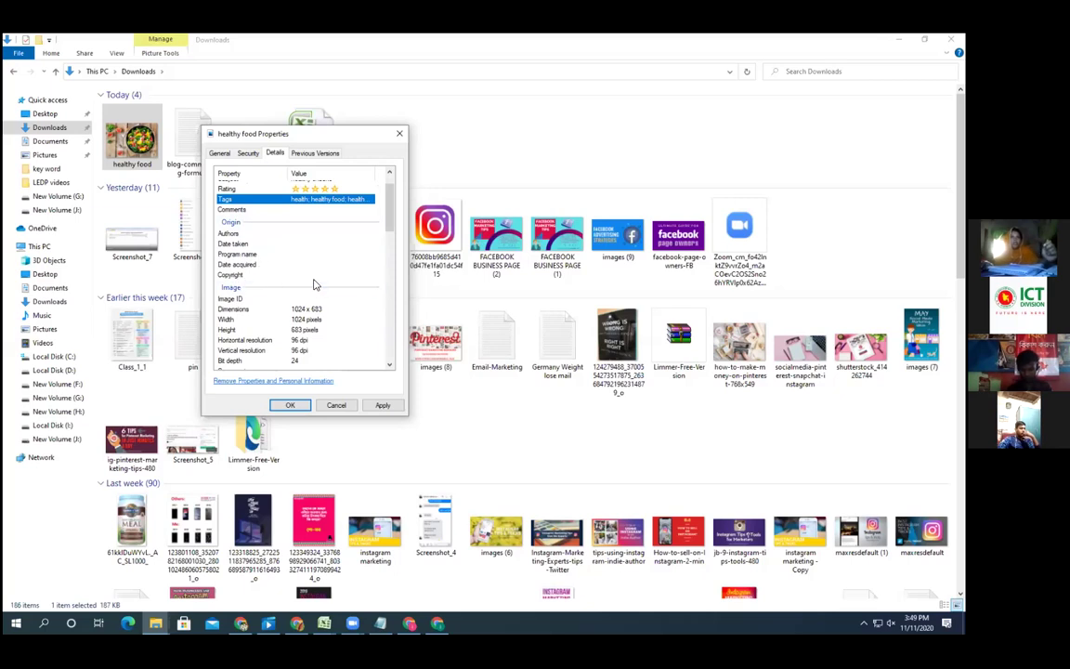
{"action": "left_click", "coordinate": [316, 358]}
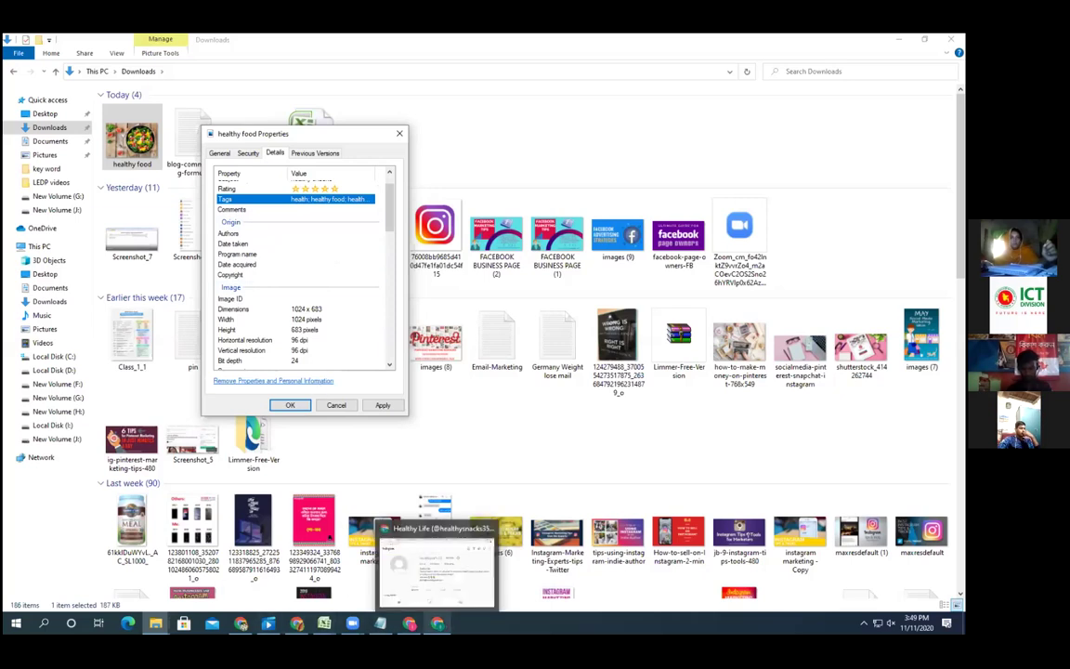
- Copy the Instagram profile's web address in the browser and paste it as the copyright value in the healthy food image's properties
{"action": "left_click", "coordinate": [436, 622]}
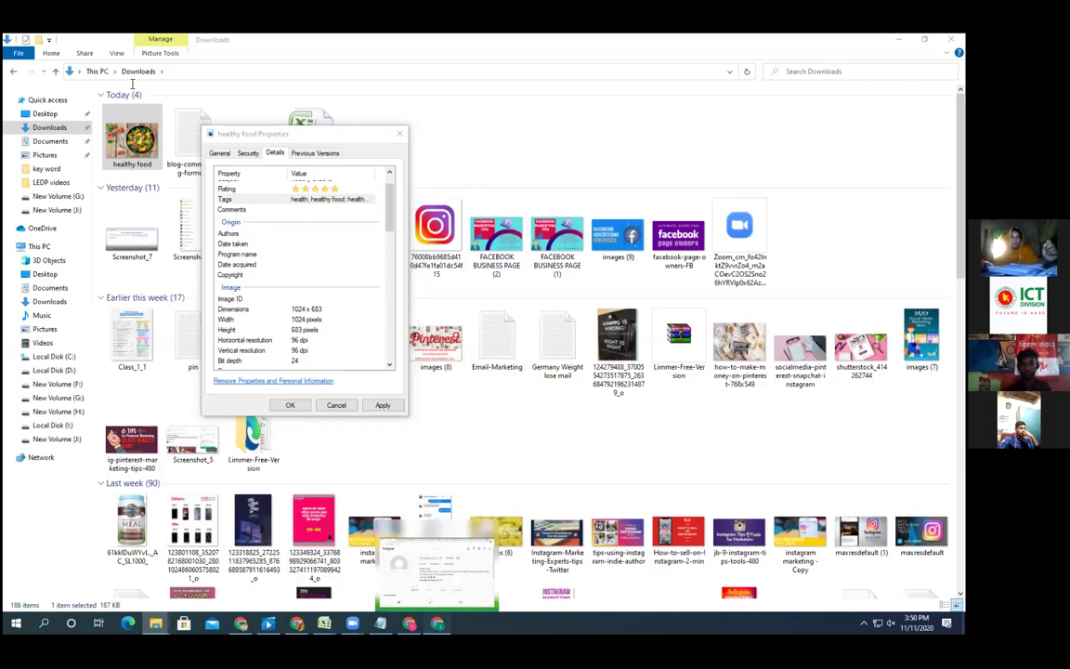
{"action": "left_click", "coordinate": [147, 64]}
{"action": "right_click", "coordinate": [150, 63]}
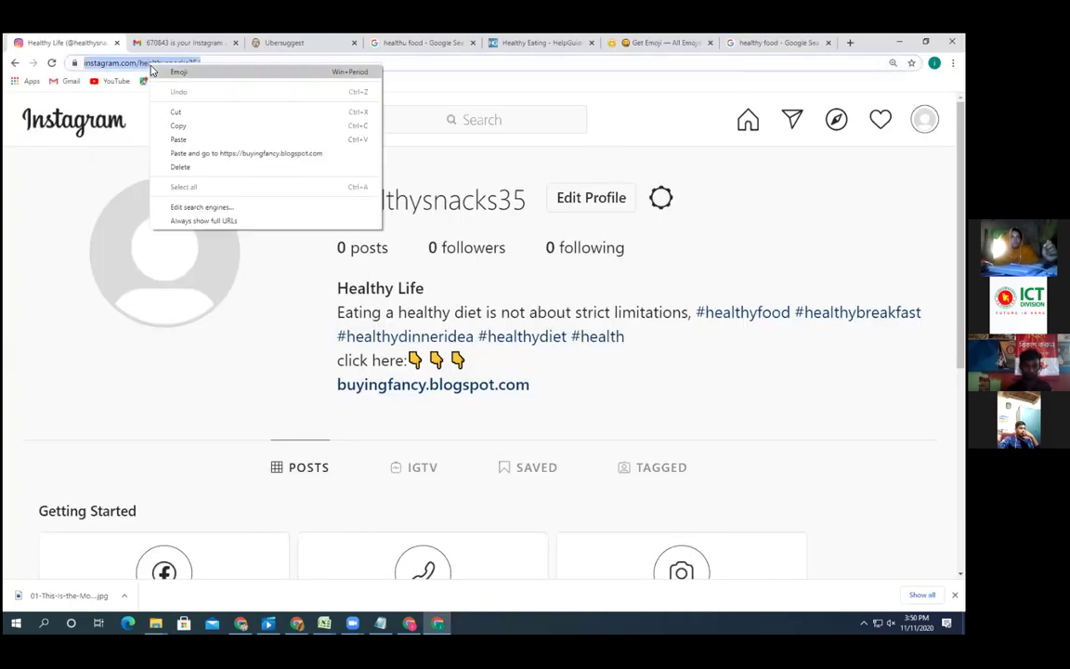
{"action": "left_click", "coordinate": [178, 125]}
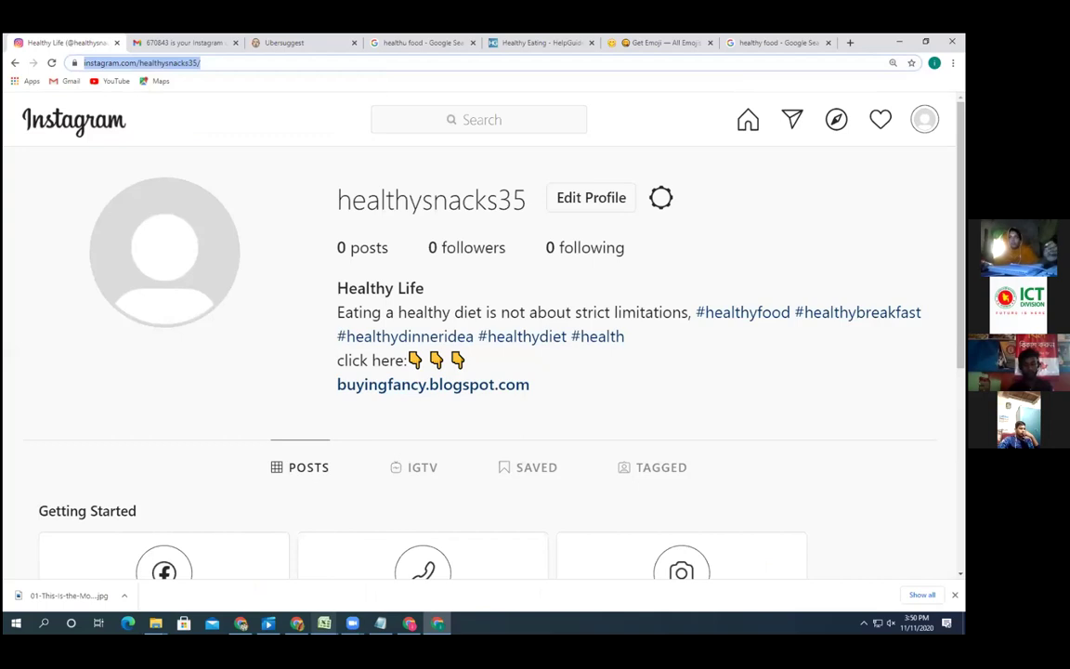
{"action": "key", "text": "alt+Tab"}
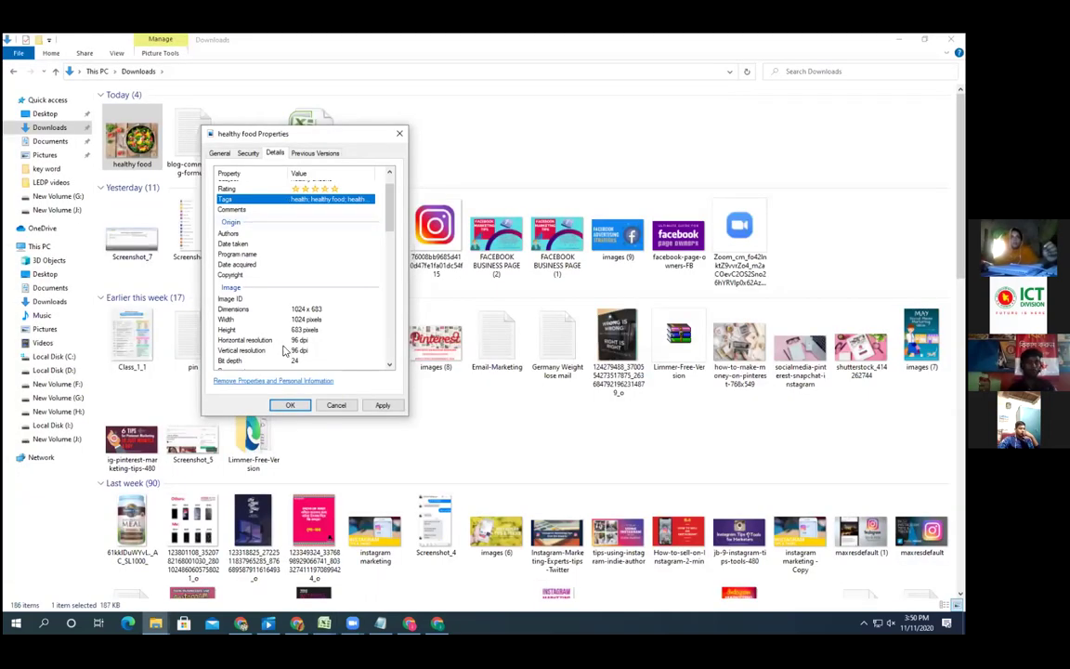
{"action": "left_click", "coordinate": [307, 275]}
{"action": "right_click", "coordinate": [307, 275]}
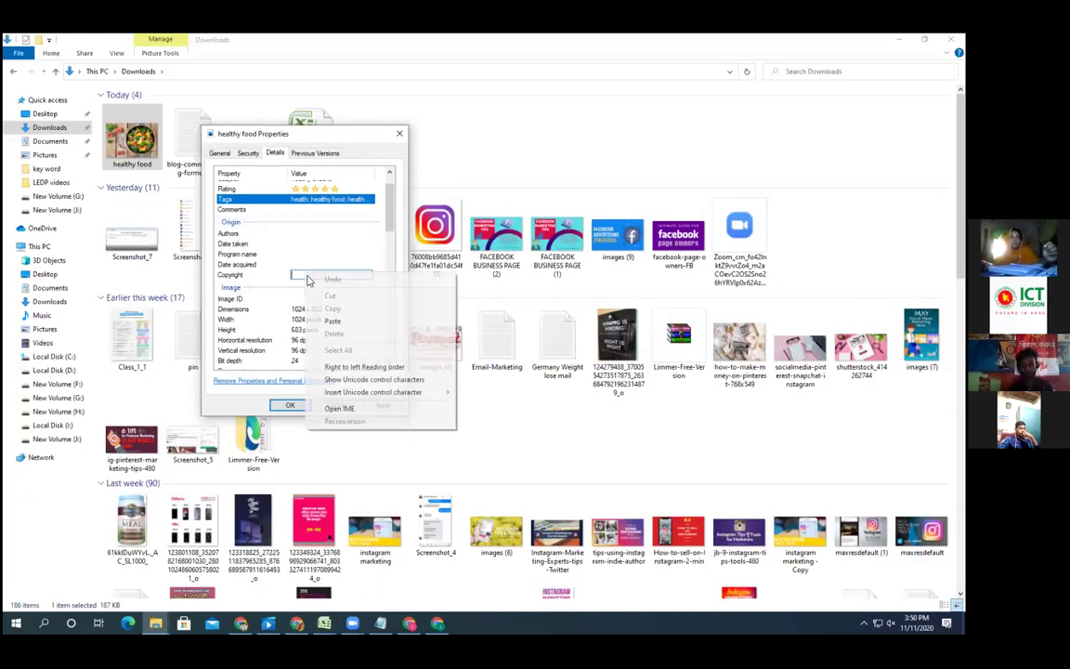
{"action": "left_click", "coordinate": [332, 321]}
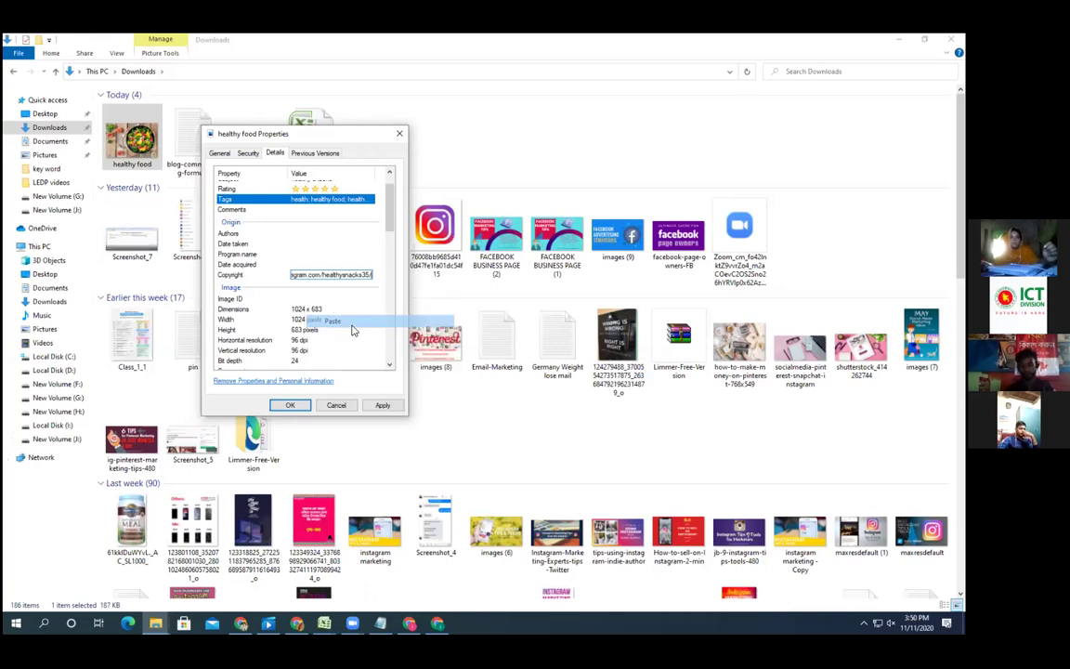
- Check the image's remaining origin, image and camera properties, and save the edited details
{"action": "scroll", "coordinate": [276, 280], "scroll_direction": "down", "scroll_amount": 1}
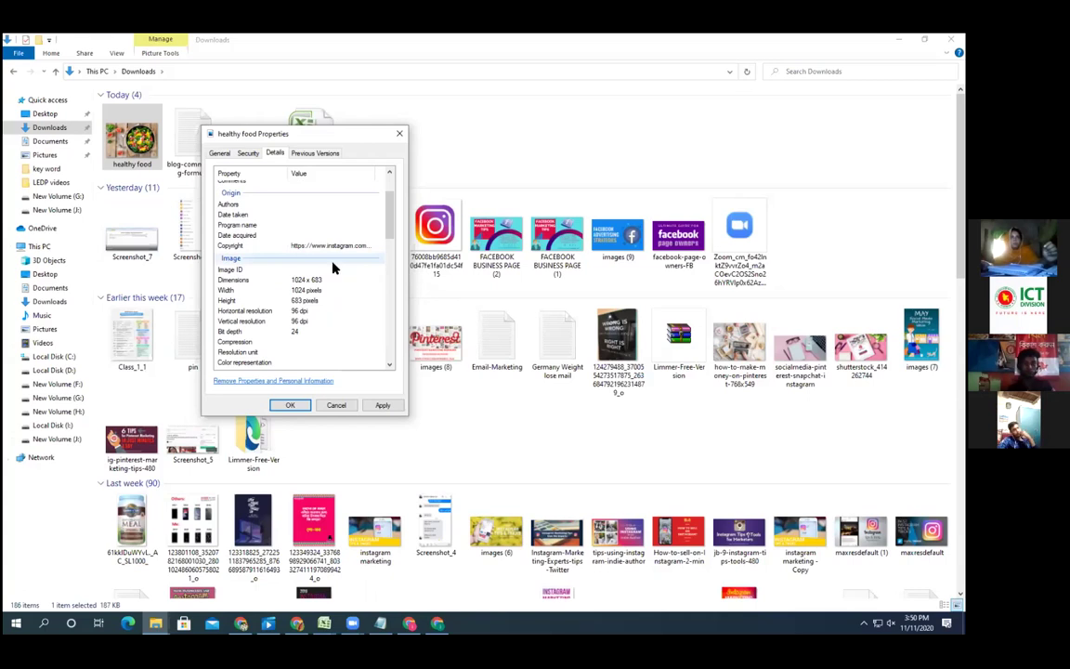
{"action": "left_click", "coordinate": [360, 247]}
{"action": "scroll", "coordinate": [301, 316], "scroll_direction": "down", "scroll_amount": 2}
{"action": "scroll", "coordinate": [302, 325], "scroll_direction": "down", "scroll_amount": 1}
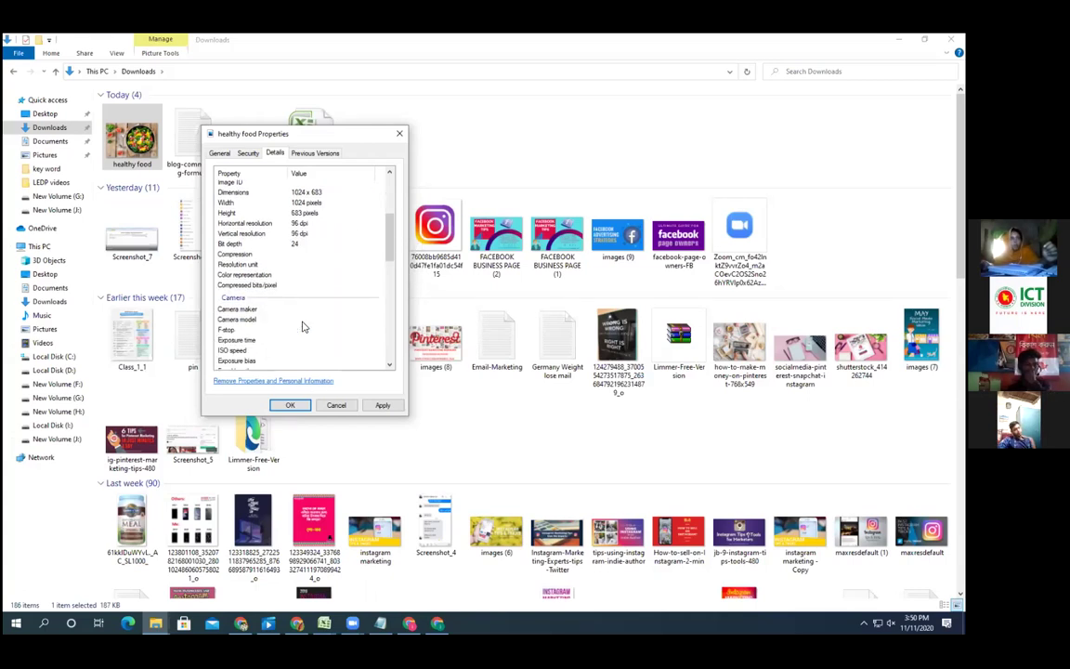
{"action": "scroll", "coordinate": [302, 326], "scroll_direction": "down", "scroll_amount": 1}
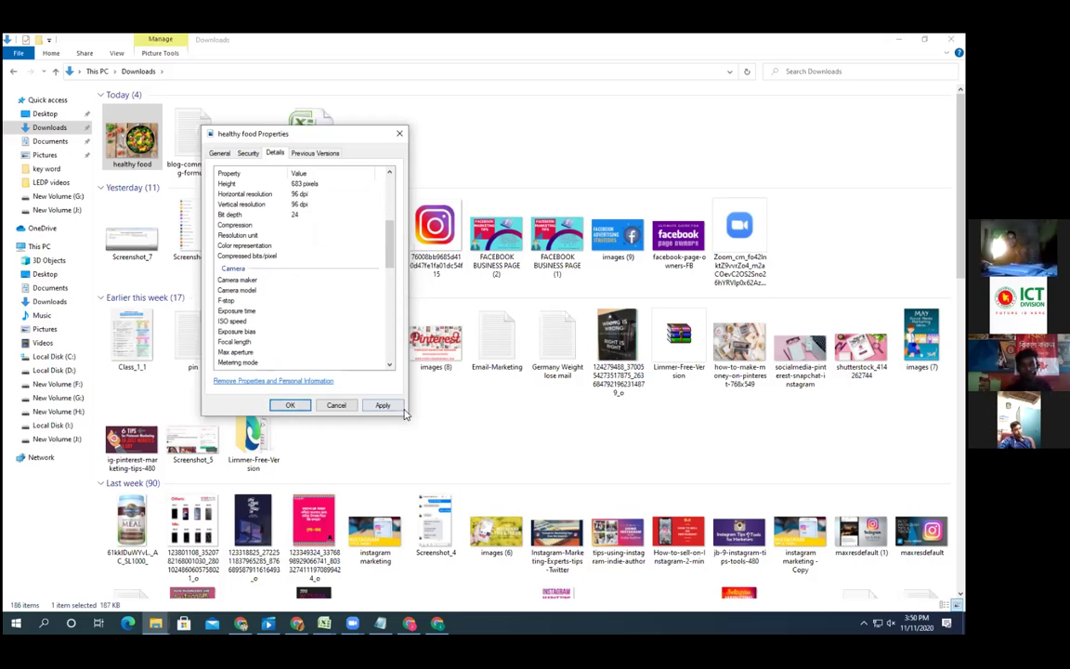
{"action": "left_click", "coordinate": [288, 406]}
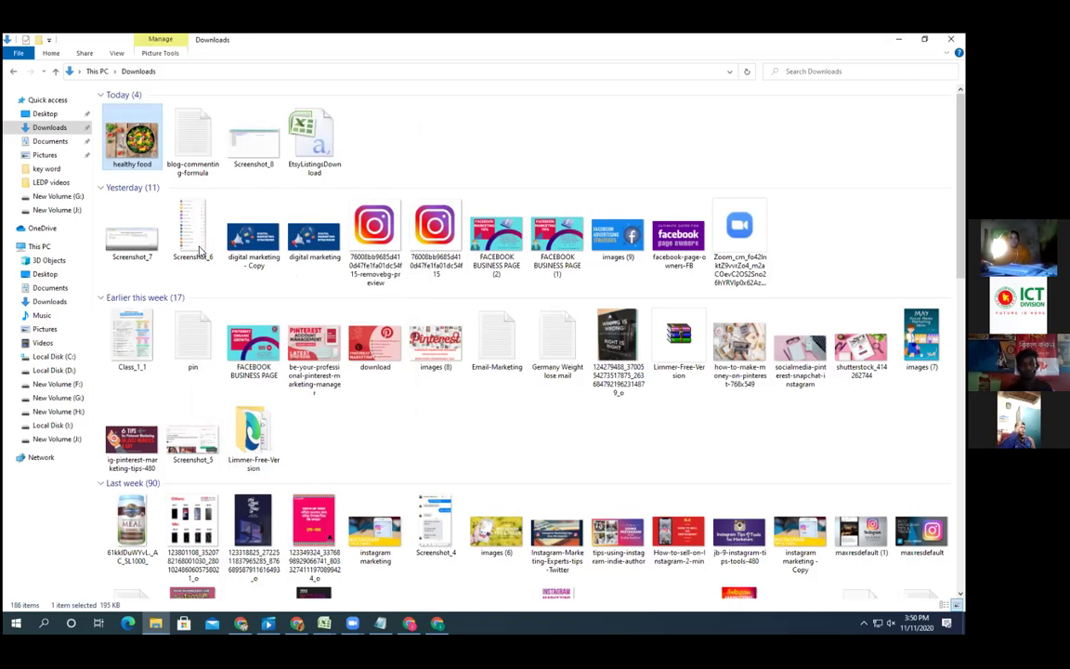
- Switch to Instagram in the browser and upload the "healthy food" image from Downloads as the profile photo
{"action": "key", "text": "alt+Tab"}
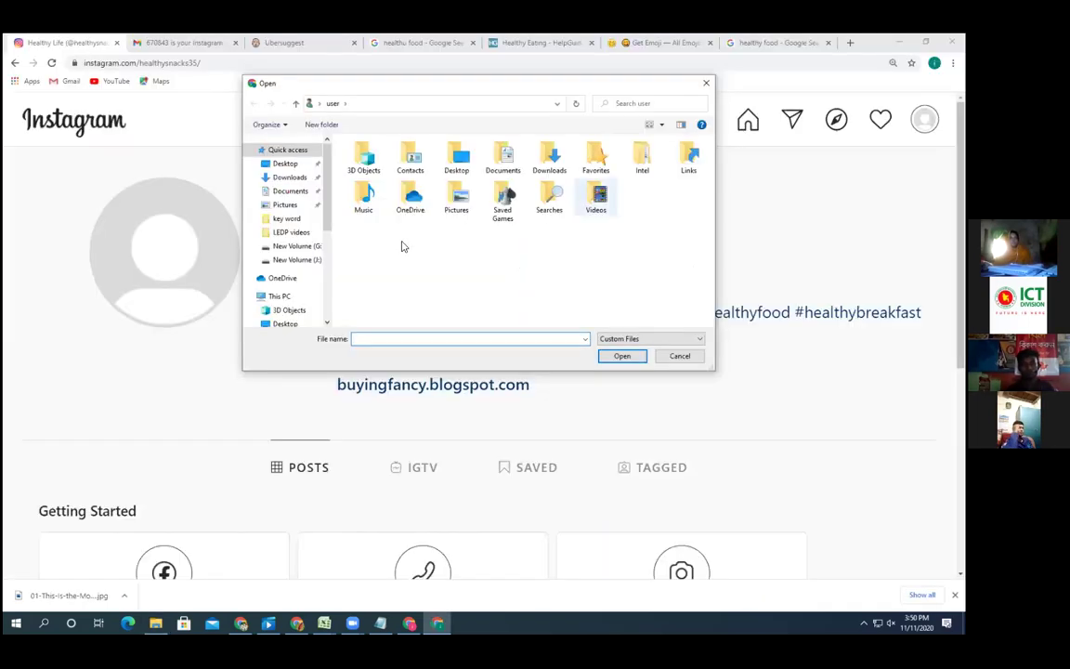
{"action": "left_click", "coordinate": [291, 177]}
{"action": "left_click", "coordinate": [371, 193]}
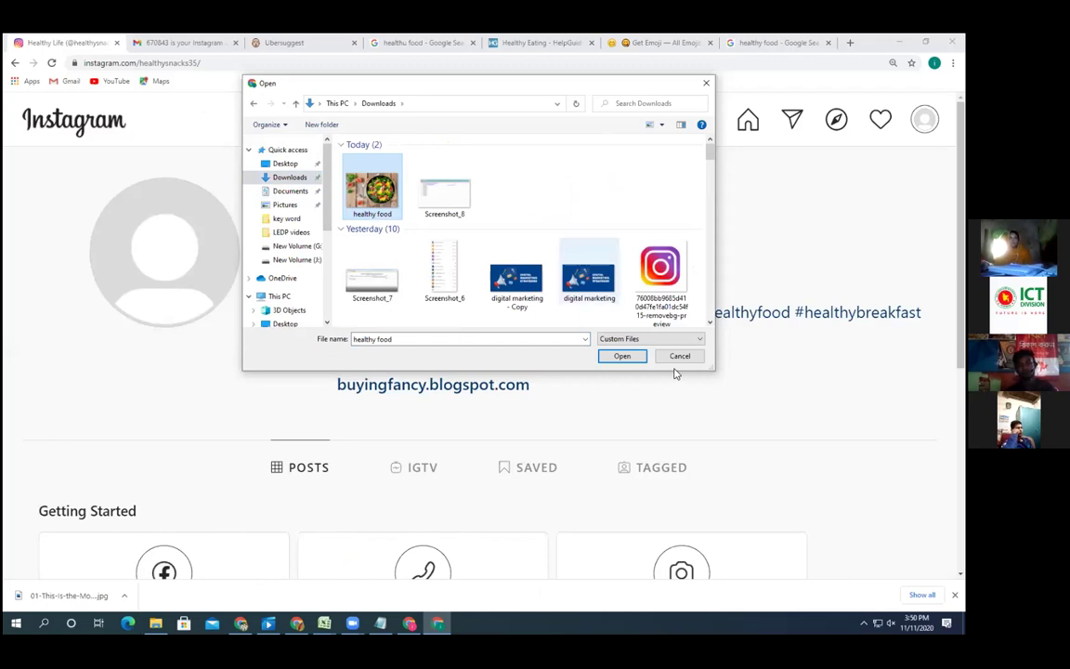
{"action": "left_click", "coordinate": [621, 355]}
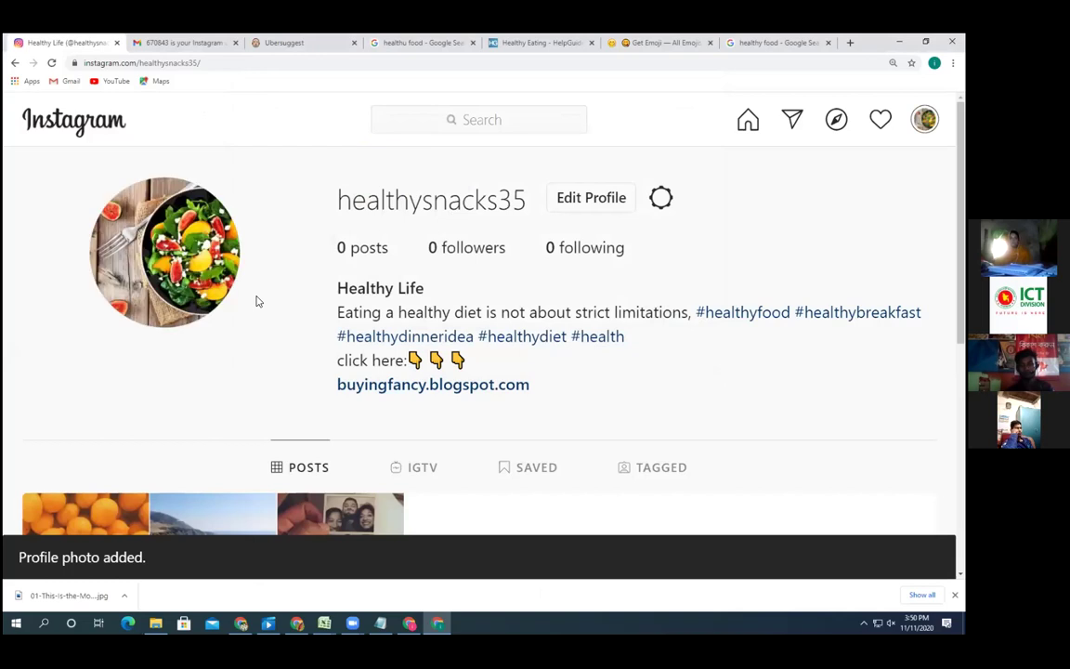
{"action": "left_click_drag", "start_coordinate": [172, 288], "coordinate": [291, 242]}
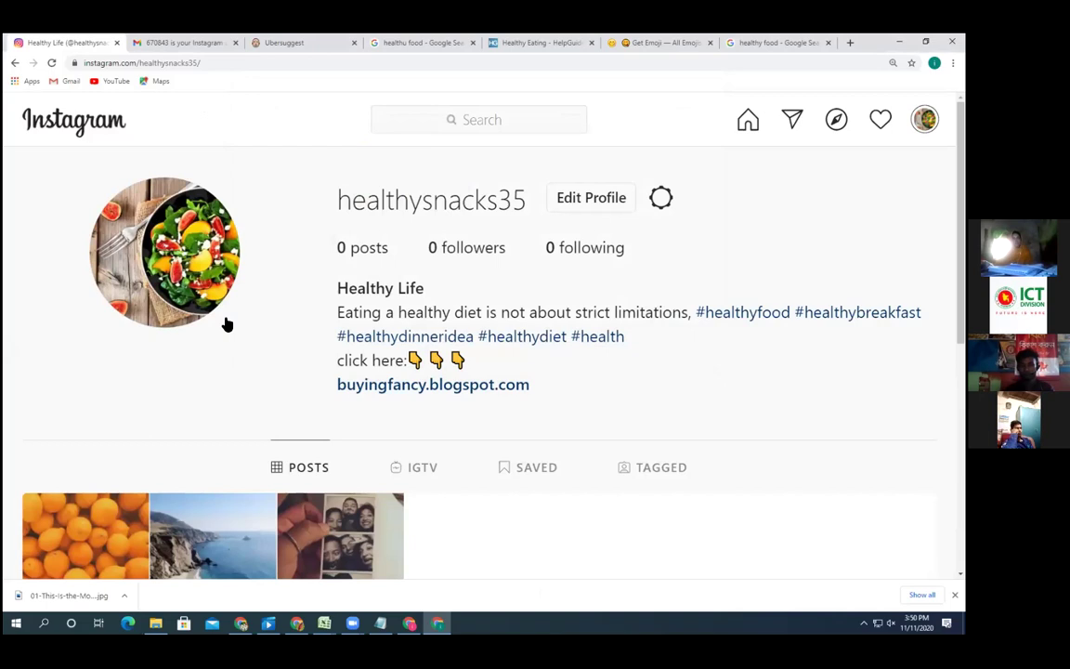
{"action": "scroll", "coordinate": [227, 322], "scroll_direction": "down", "scroll_amount": 1}
{"action": "scroll", "coordinate": [226, 323], "scroll_direction": "up", "scroll_amount": 1}
{"action": "scroll", "coordinate": [227, 322], "scroll_direction": "down", "scroll_amount": 3}
{"action": "scroll", "coordinate": [226, 323], "scroll_direction": "up", "scroll_amount": 2}
{"action": "scroll", "coordinate": [226, 323], "scroll_direction": "up", "scroll_amount": 1}
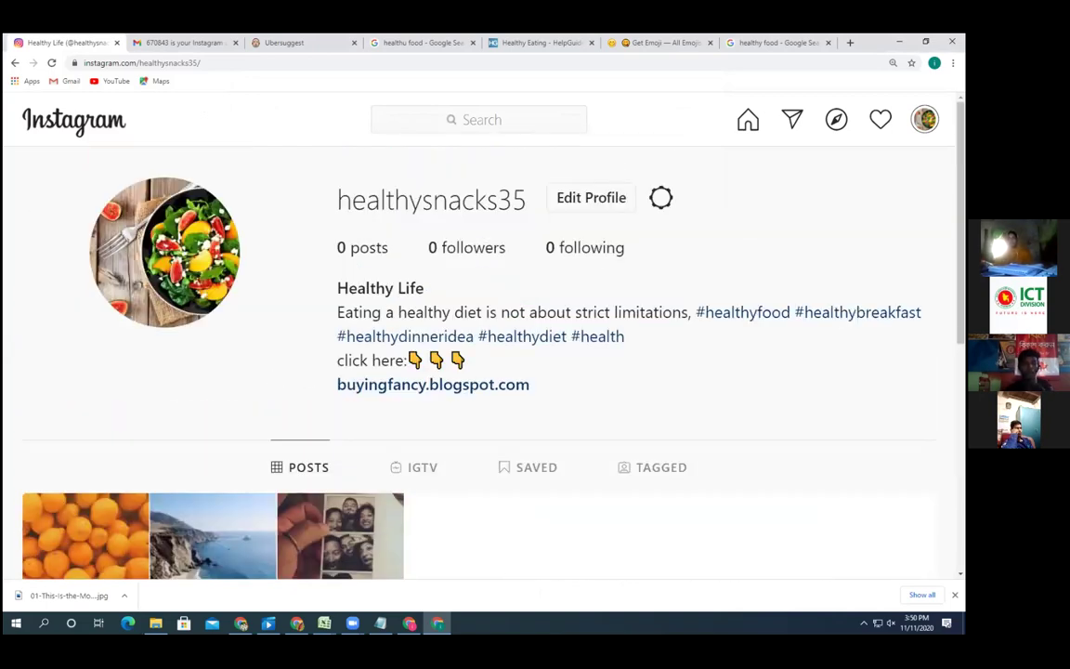
- Review the account's profile editing settings, including the personal information and gender options, and return to the profile page without changes
{"action": "left_click", "coordinate": [924, 119]}
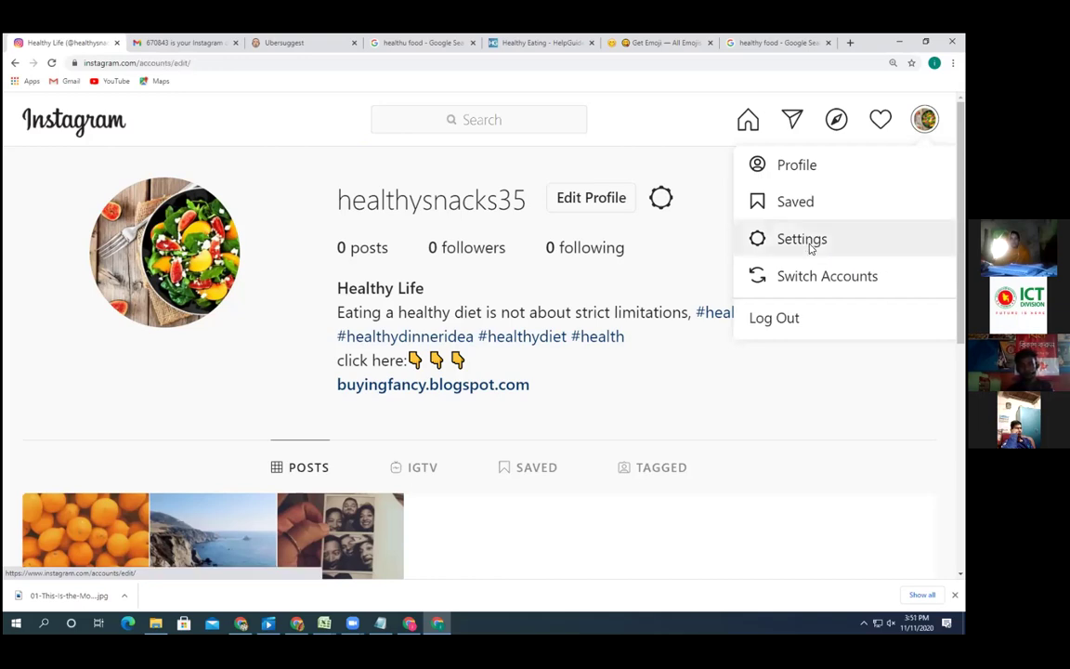
{"action": "left_click", "coordinate": [808, 243]}
{"action": "scroll", "coordinate": [248, 262], "scroll_direction": "down", "scroll_amount": 3}
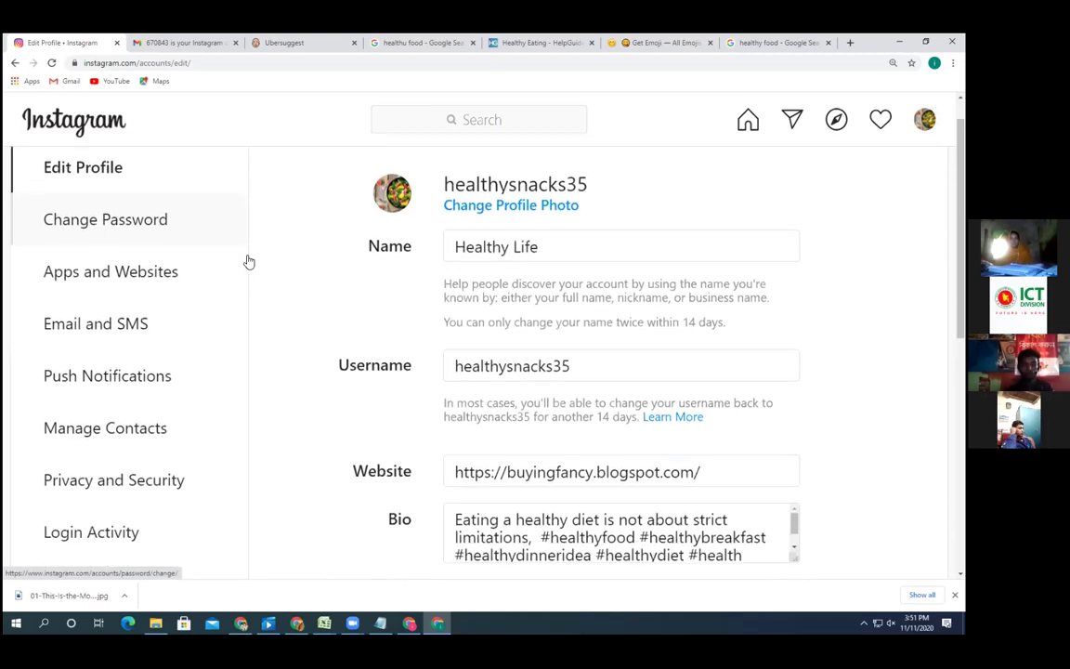
{"action": "scroll", "coordinate": [249, 262], "scroll_direction": "down", "scroll_amount": 2}
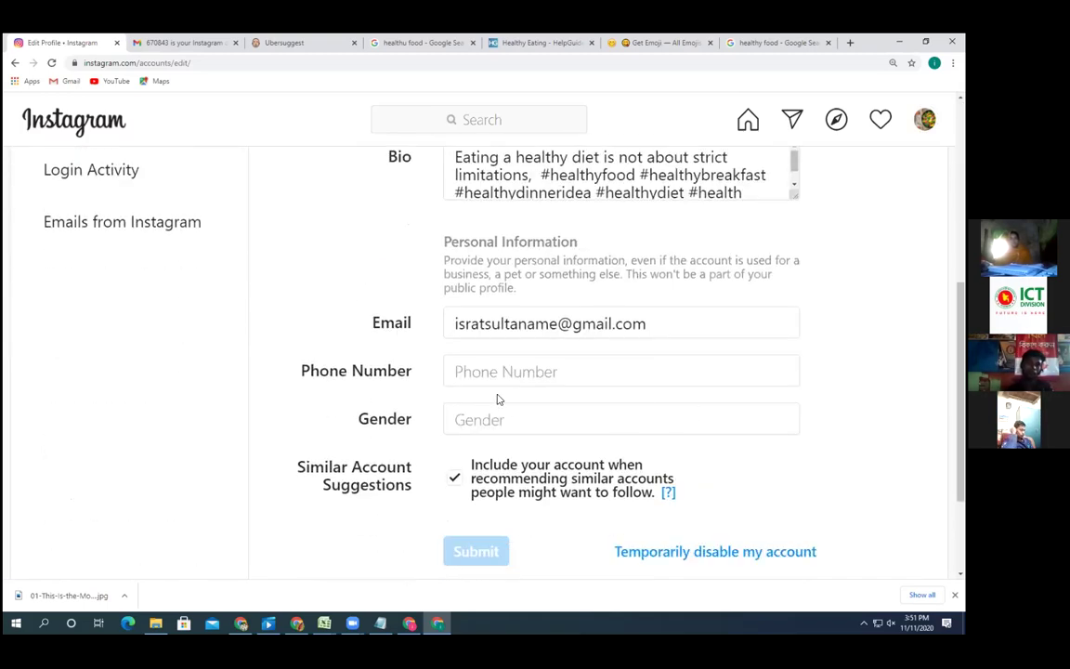
{"action": "left_click", "coordinate": [544, 418]}
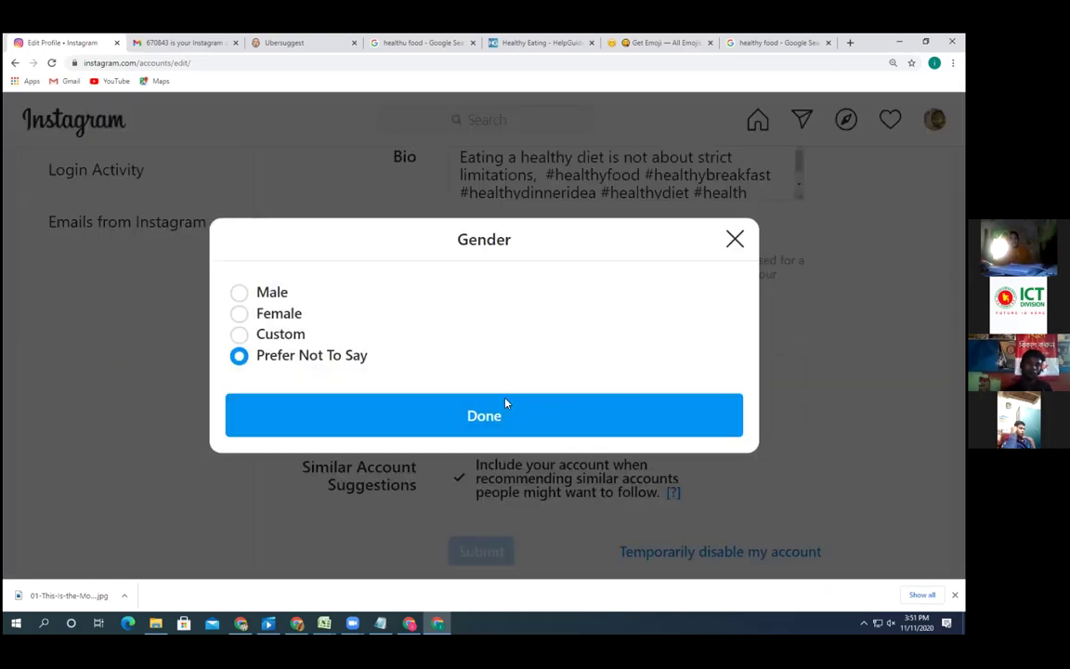
{"action": "left_click", "coordinate": [736, 241]}
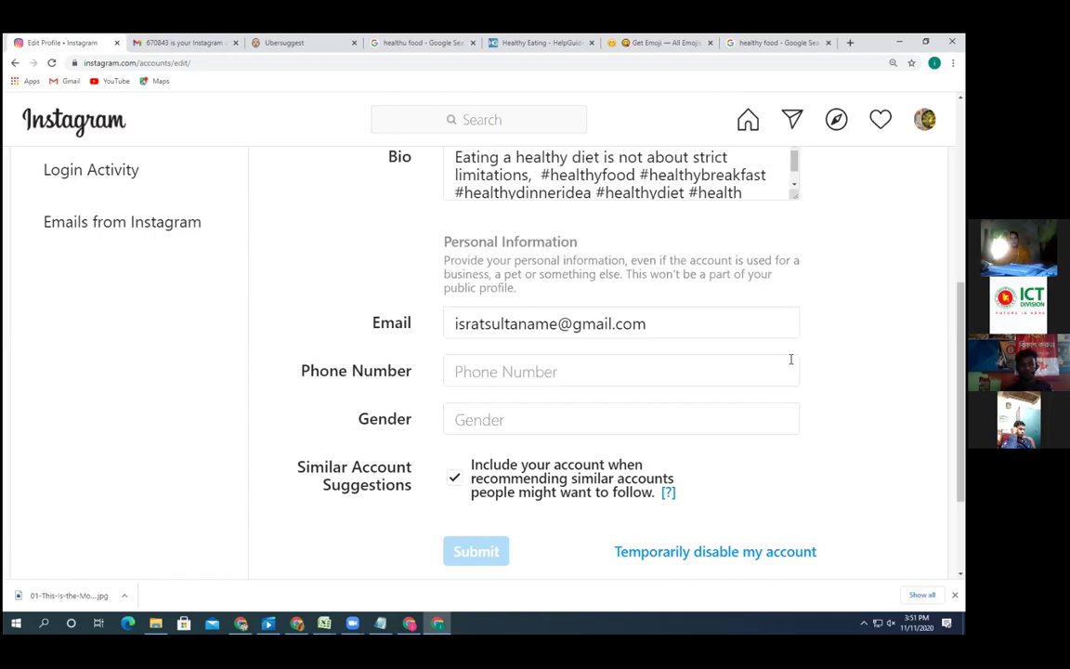
{"action": "scroll", "coordinate": [448, 415], "scroll_direction": "up", "scroll_amount": 5}
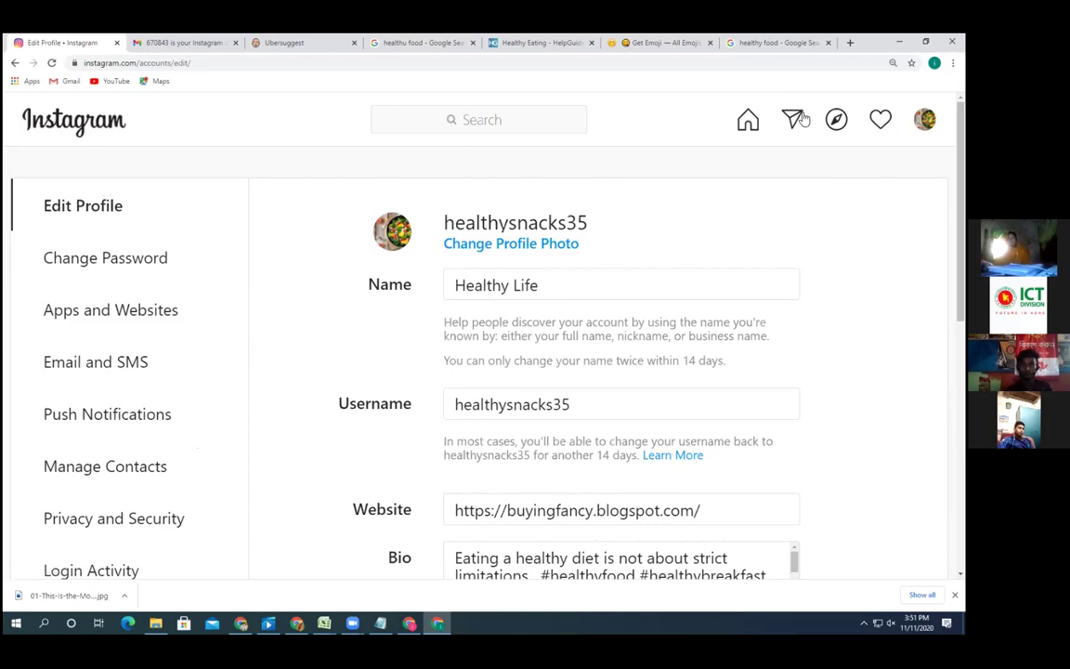
{"action": "left_click", "coordinate": [924, 119]}
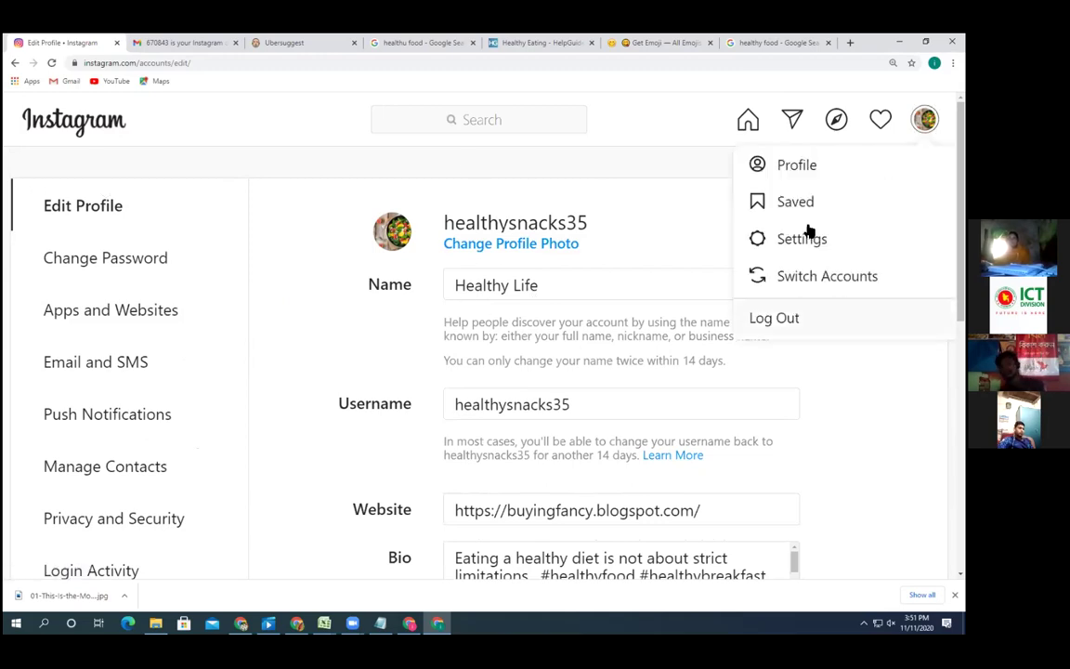
{"action": "left_click", "coordinate": [794, 167]}
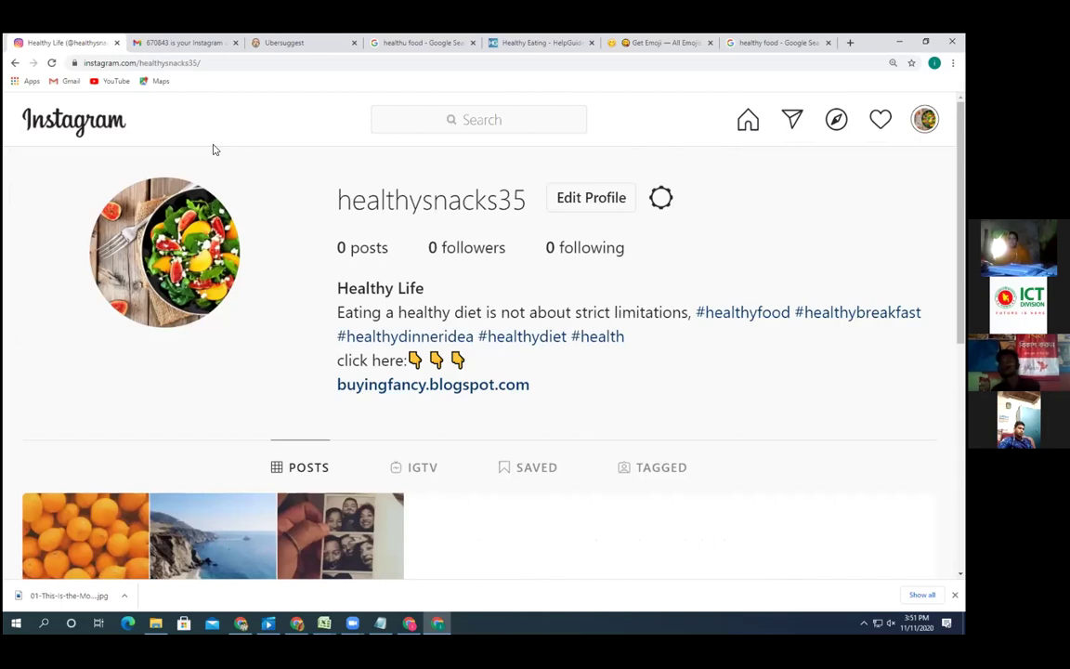